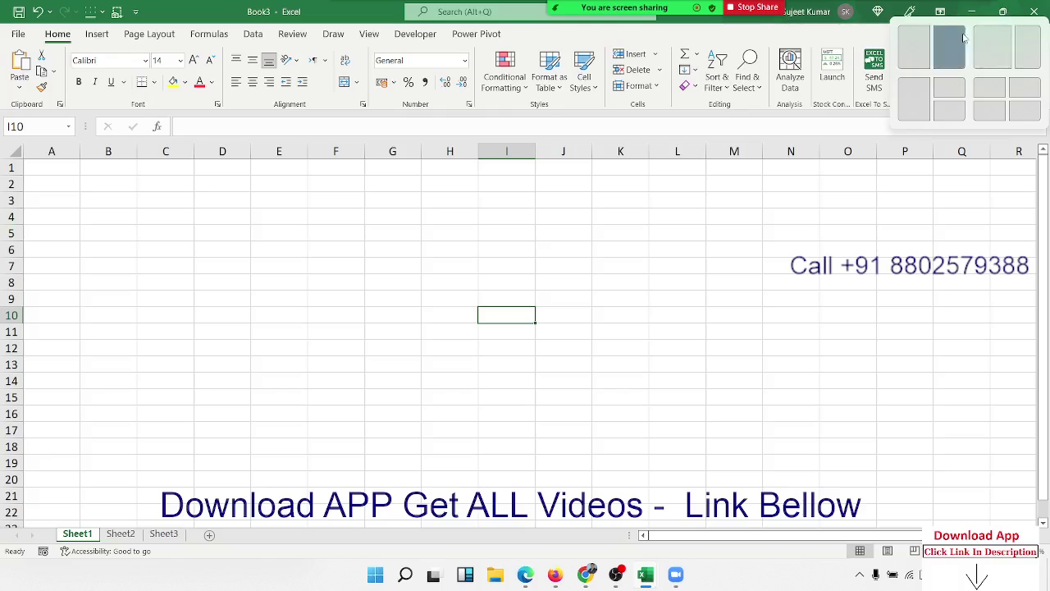
- Maximize the blank Book3 Excel window and show the Developer tab
{"action": "left_click", "coordinate": [928, 51]}
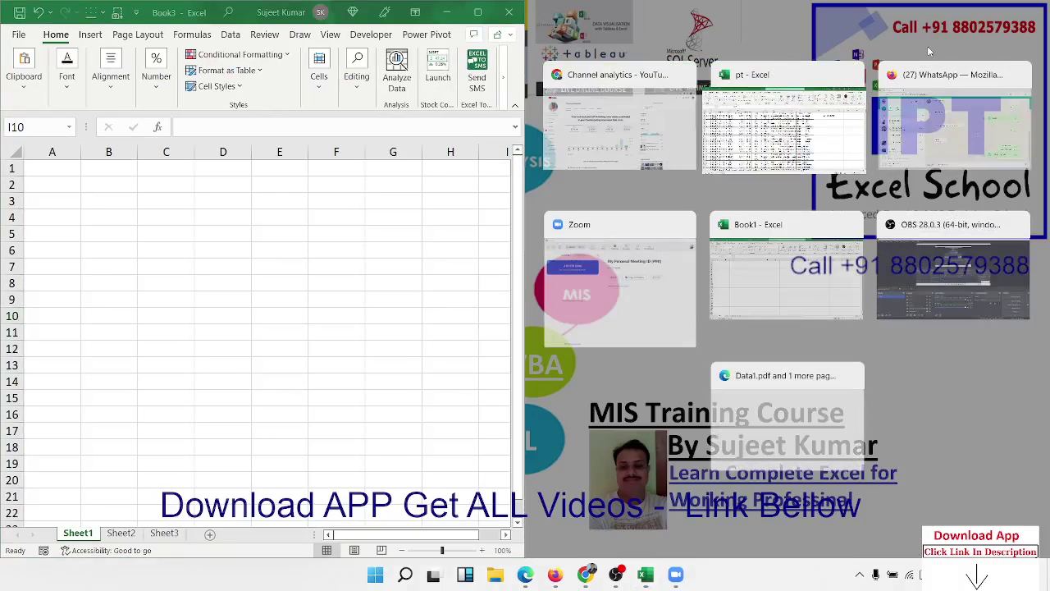
{"action": "mouse_move", "coordinate": [786, 265]}
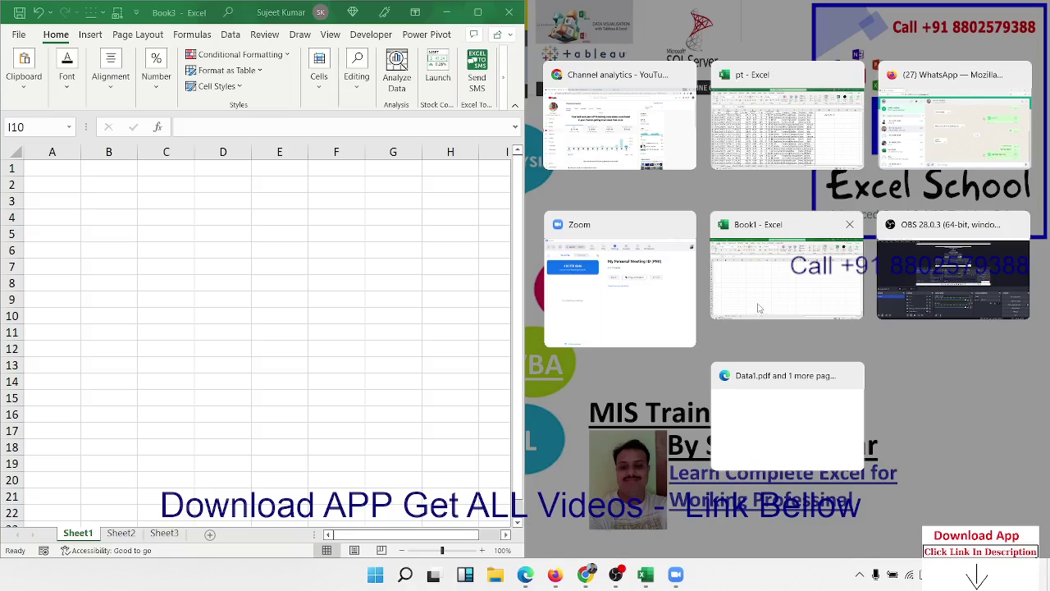
{"action": "left_click", "coordinate": [415, 302]}
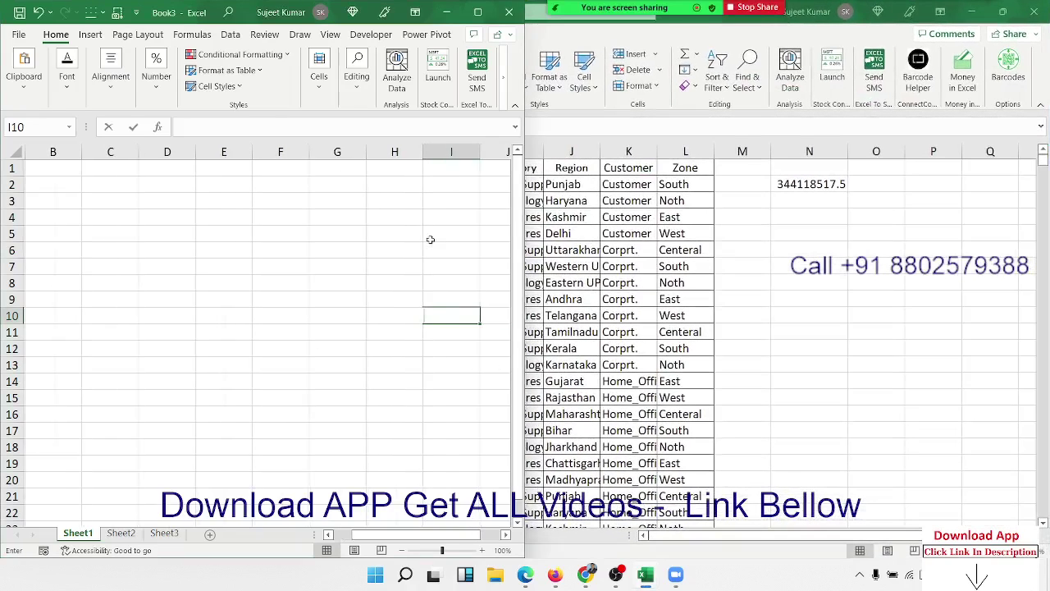
{"action": "left_click", "coordinate": [482, 12]}
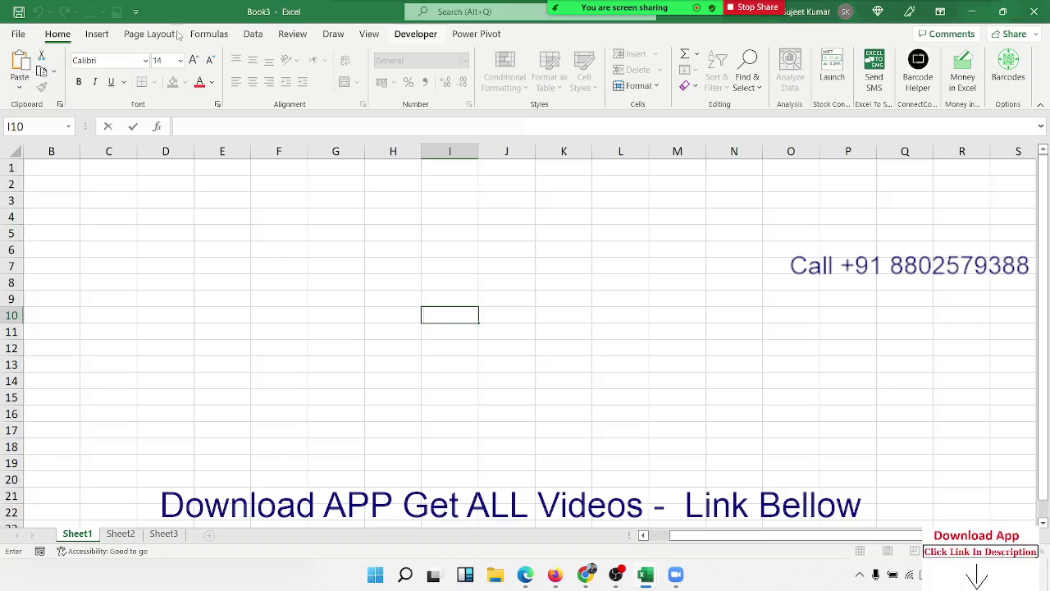
{"action": "left_click", "coordinate": [415, 34]}
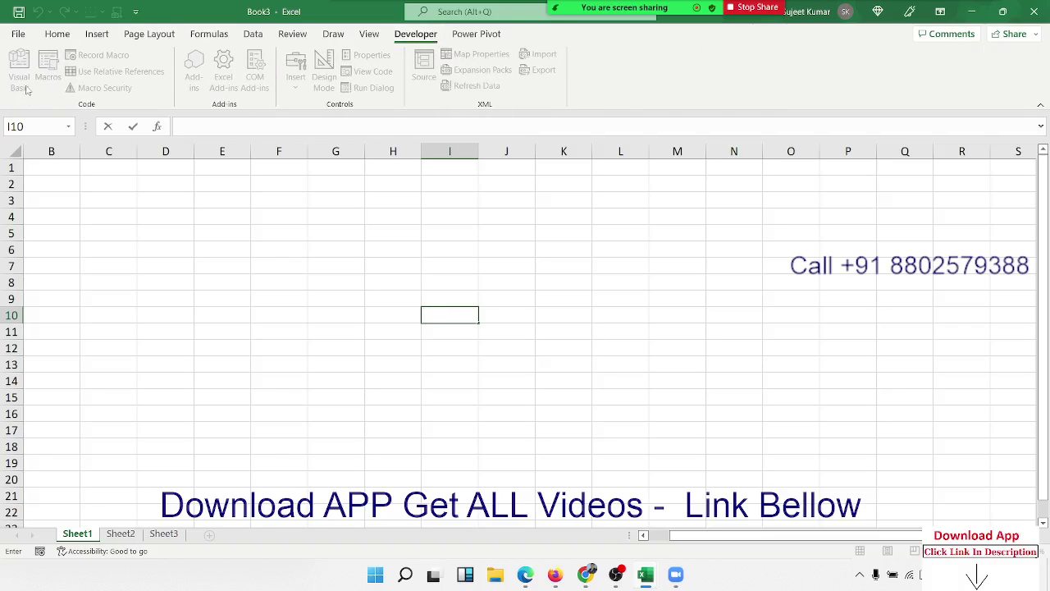
{"action": "left_click", "coordinate": [282, 295]}
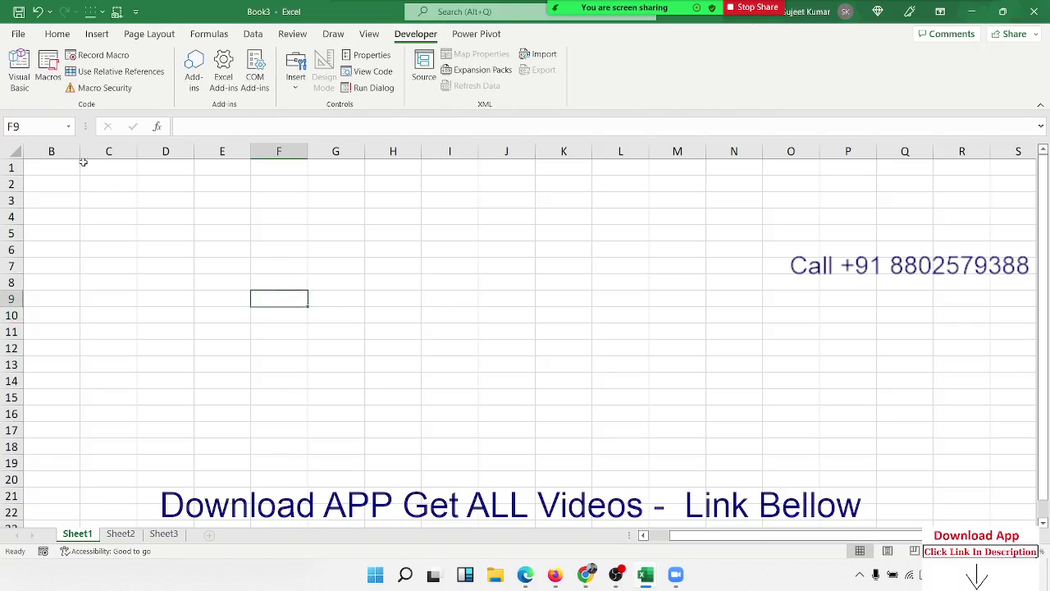
- Snap the Visual Basic editor left of the Book3 sheet and insert a new Module1
{"action": "left_click", "coordinate": [18, 73]}
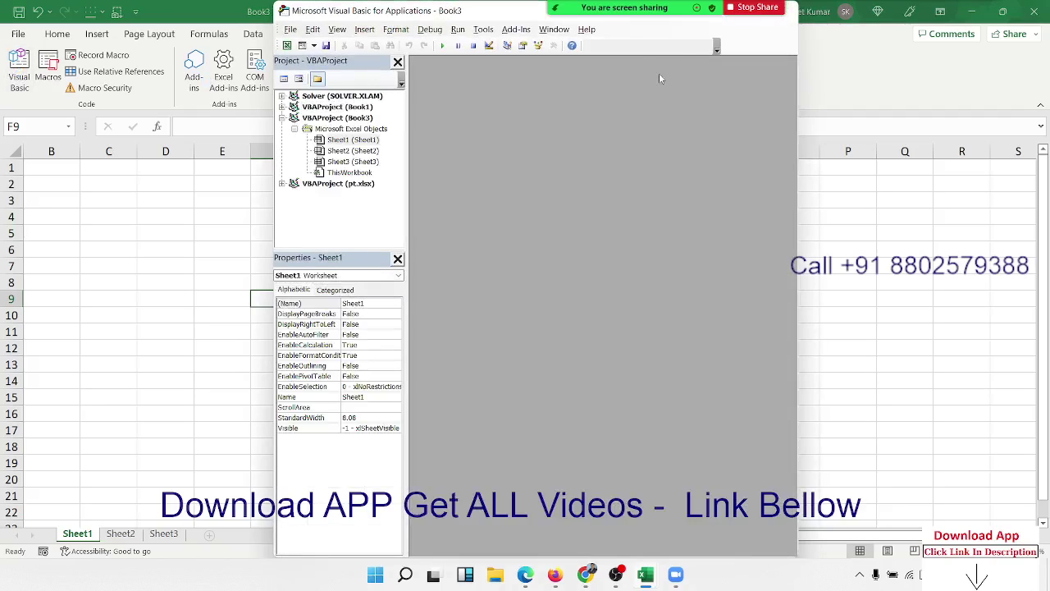
{"action": "double_click", "coordinate": [443, 15]}
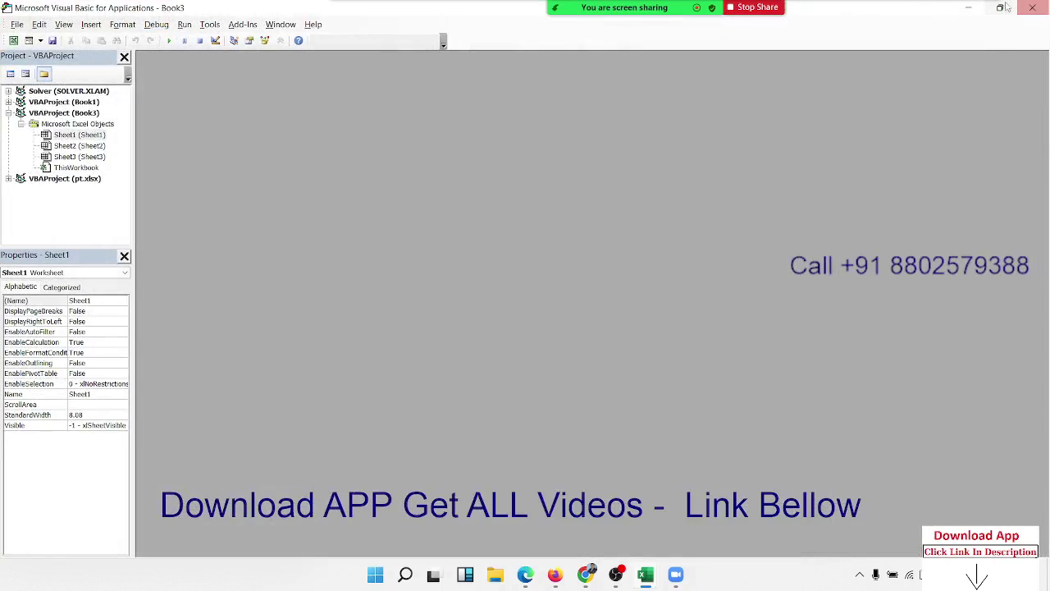
{"action": "mouse_move", "coordinate": [1000, 7]}
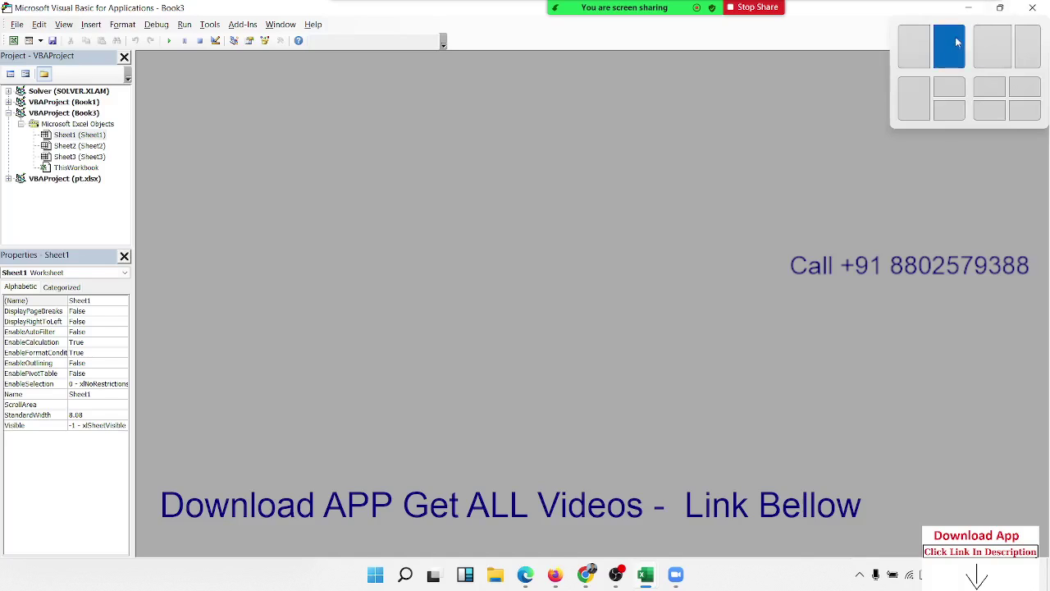
{"action": "left_click", "coordinate": [914, 47]}
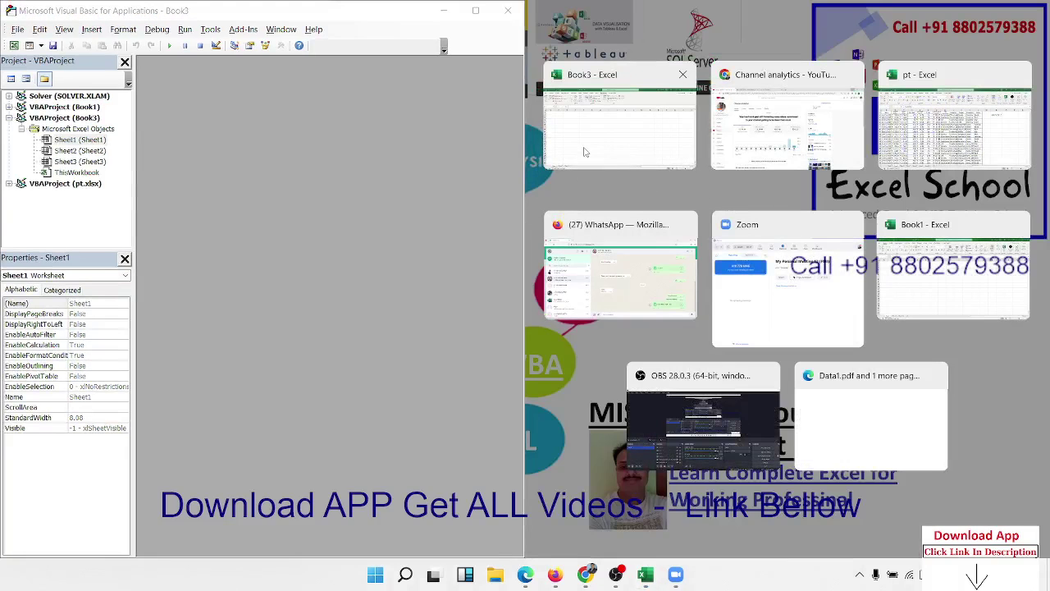
{"action": "left_click", "coordinate": [584, 151]}
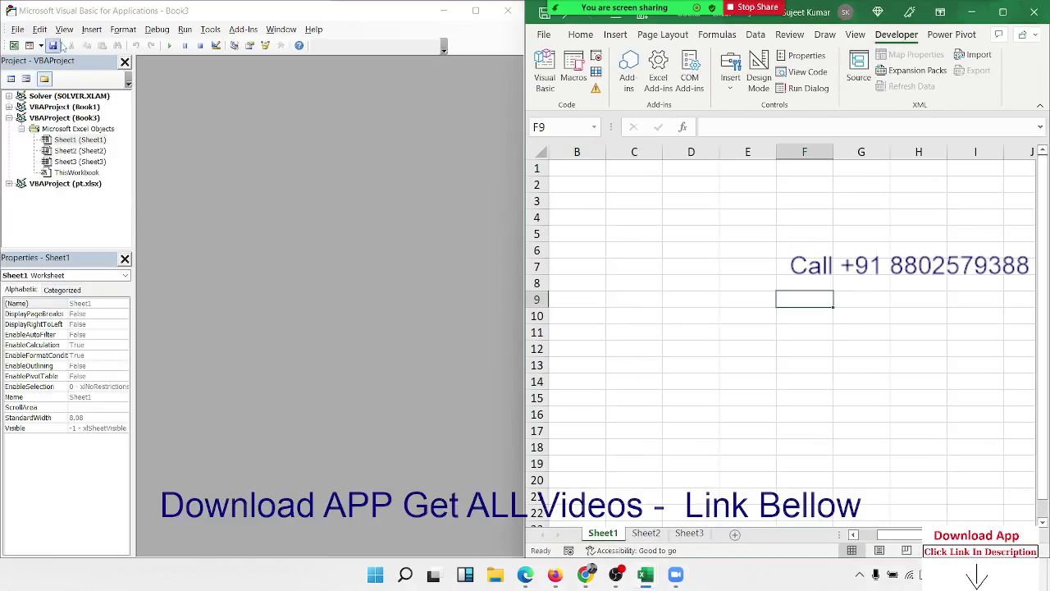
{"action": "left_click", "coordinate": [91, 28]}
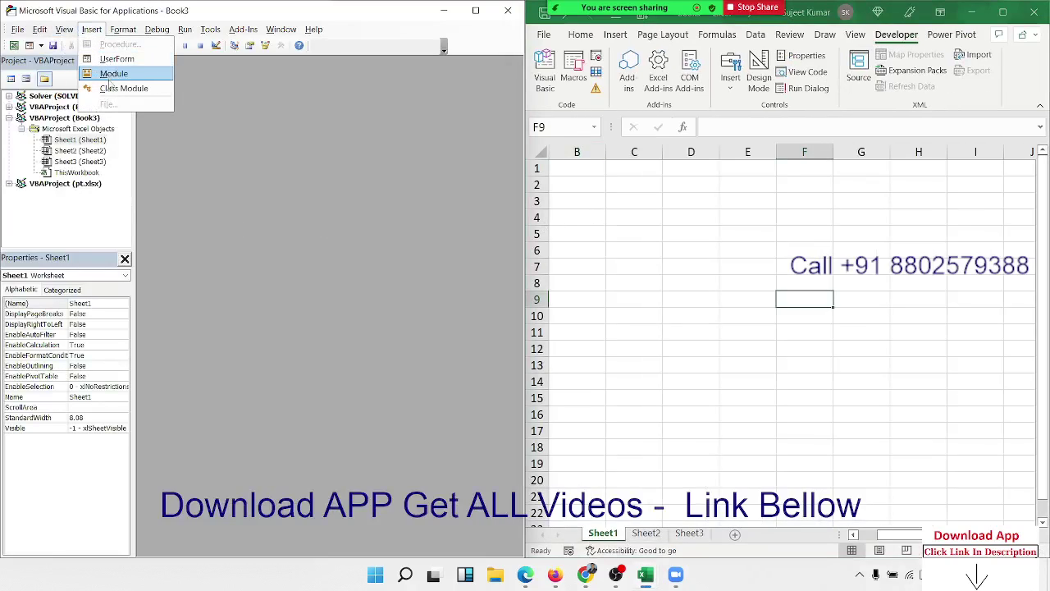
{"action": "left_click", "coordinate": [111, 74]}
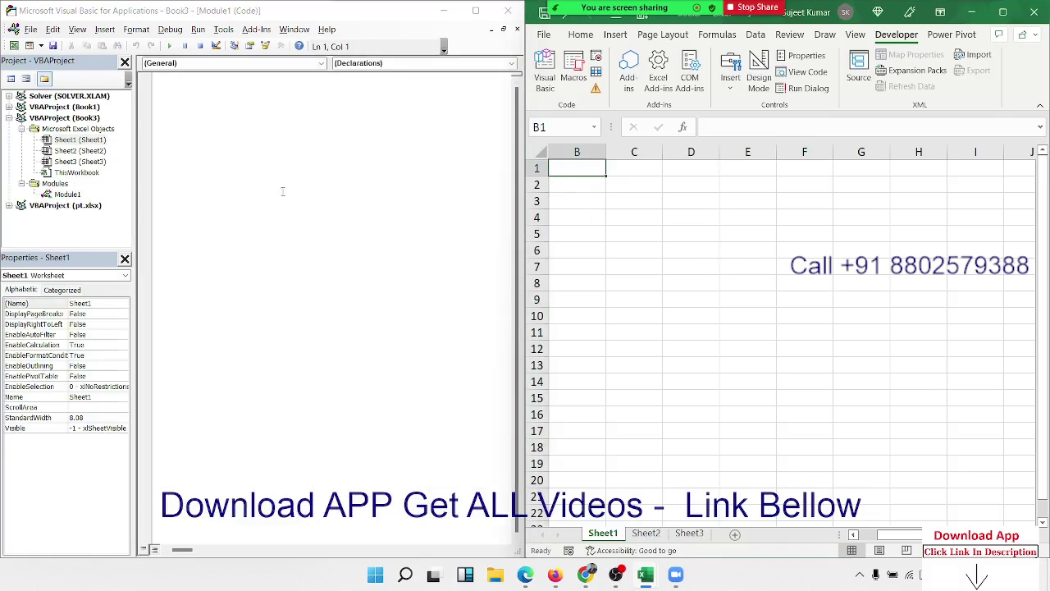
- Start a Sub ee() macro whose first line is Range("A1").Select
{"action": "type", "text": "s"}
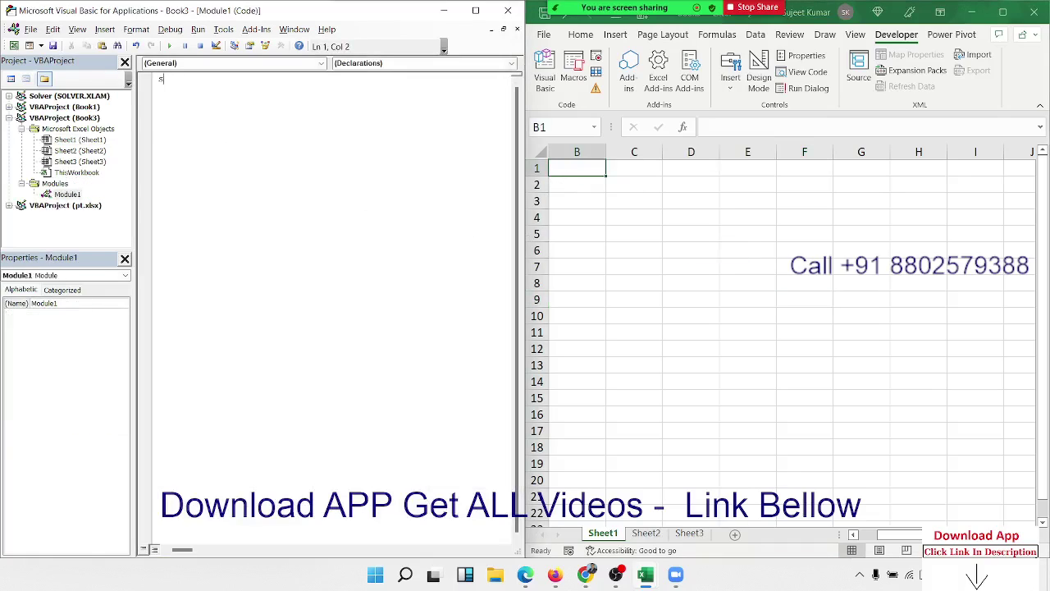
{"action": "type", "text": "ub e"}
{"action": "type", "text": "e()"}
{"action": "key", "text": "Return"}
{"action": "key", "text": "Return"}
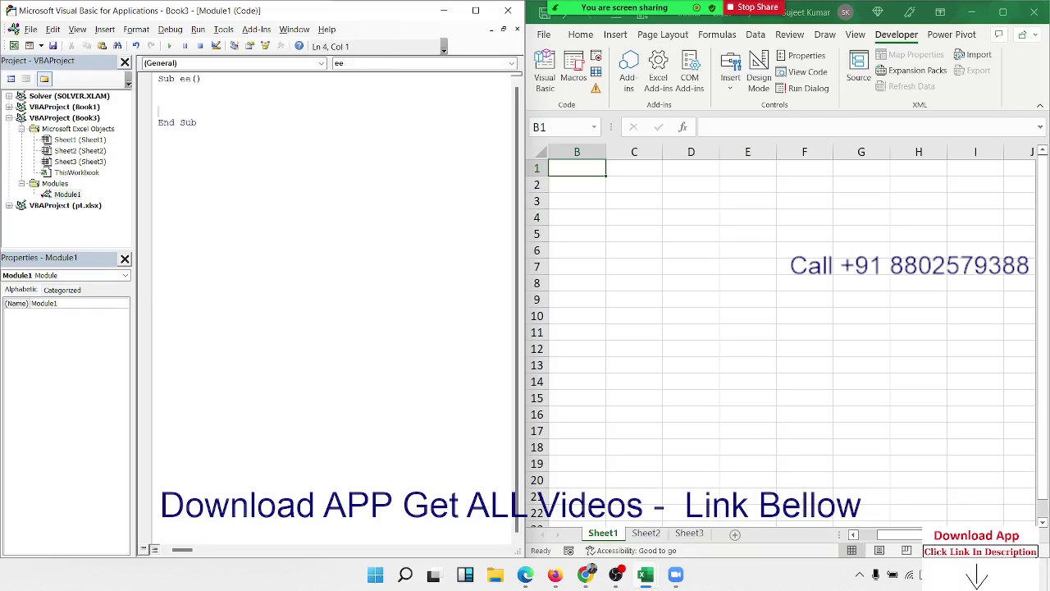
{"action": "type", "text": "rang"}
{"action": "type", "text": "e("}
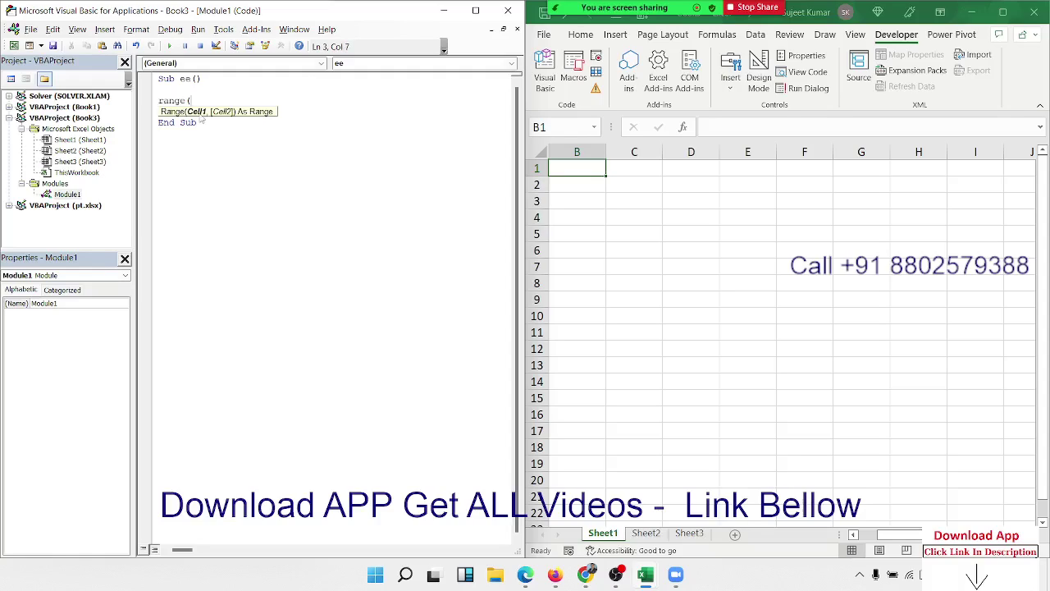
{"action": "type", "text": "\"A1"}
{"action": "type", "text": "\").se"}
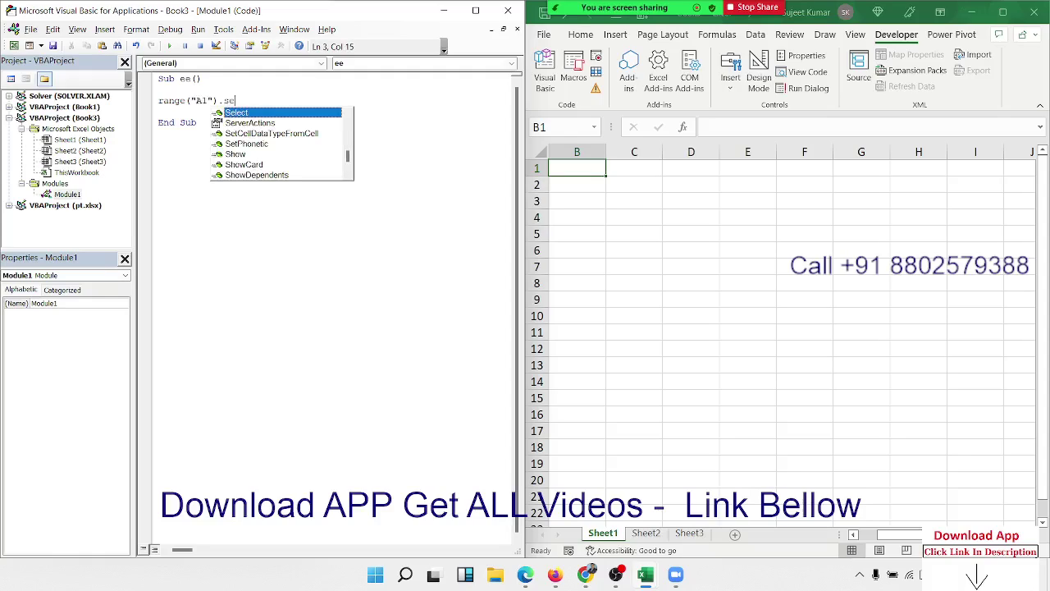
{"action": "key", "text": "Tab"}
{"action": "key", "text": "Return"}
{"action": "key", "text": "Return"}
{"action": "key", "text": "Return"}
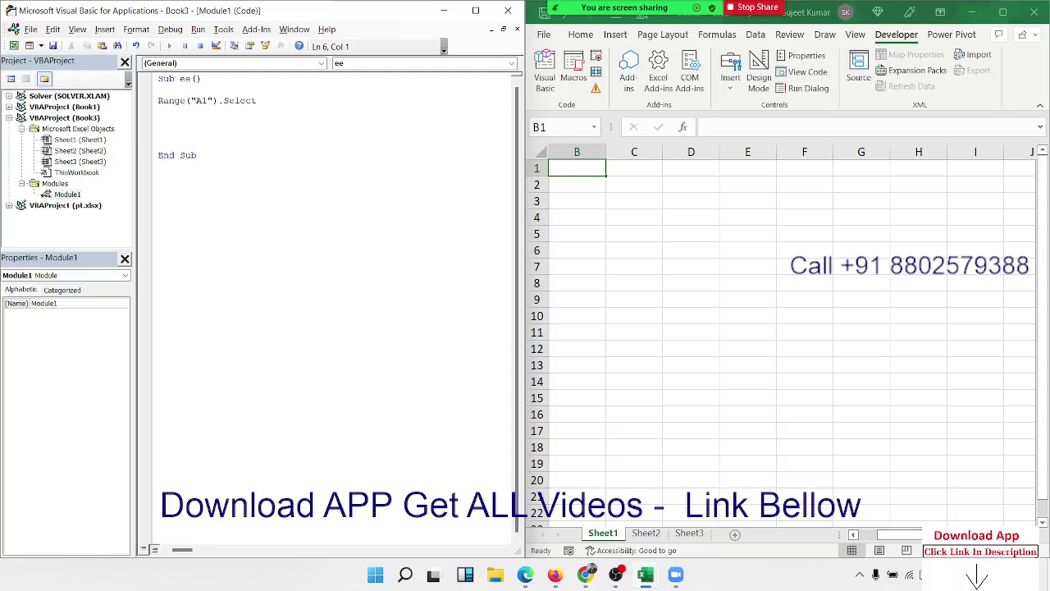
{"action": "left_click", "coordinate": [159, 112]}
- Add Cells(1, 1).Select below the Range line, then select cell D7 on the sheet
{"action": "type", "text": "cell"}
{"action": "type", "text": "s("}
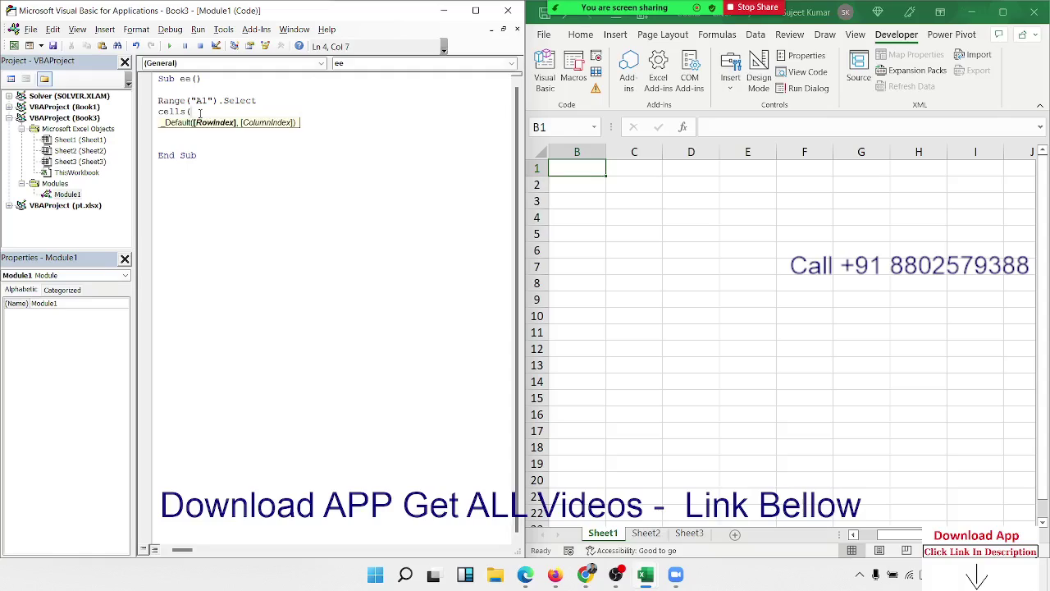
{"action": "type", "text": "1,1"}
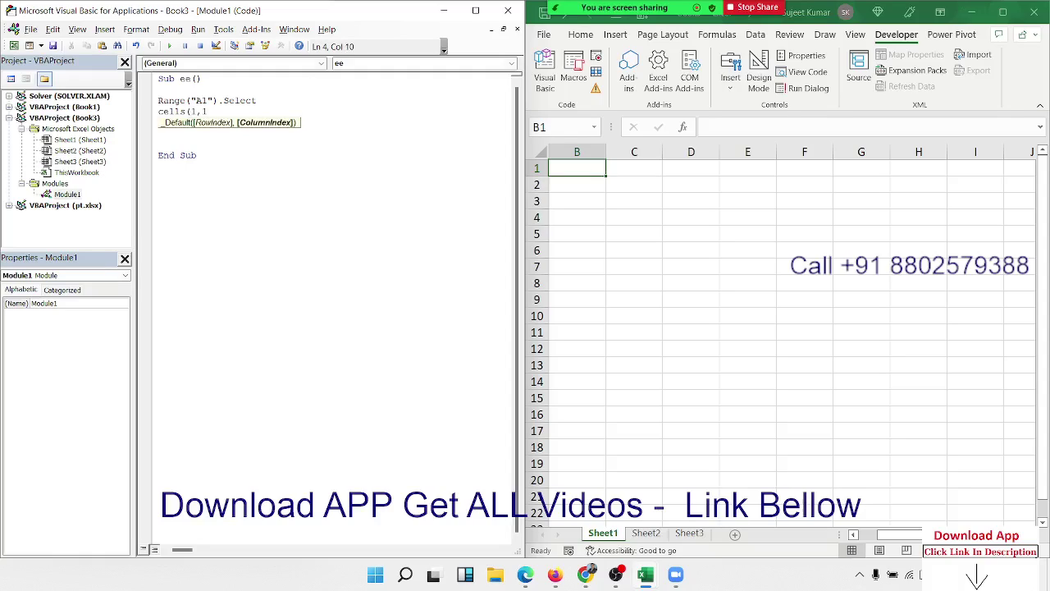
{"action": "type", "text": ").se"}
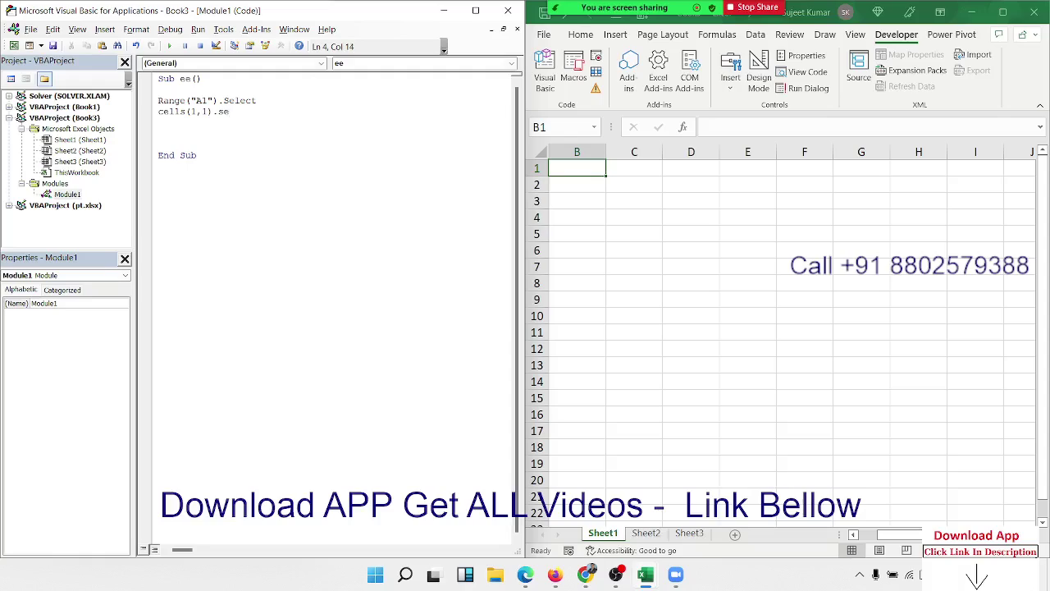
{"action": "type", "text": "lect"}
{"action": "key", "text": "Return"}
{"action": "left_click", "coordinate": [709, 265]}
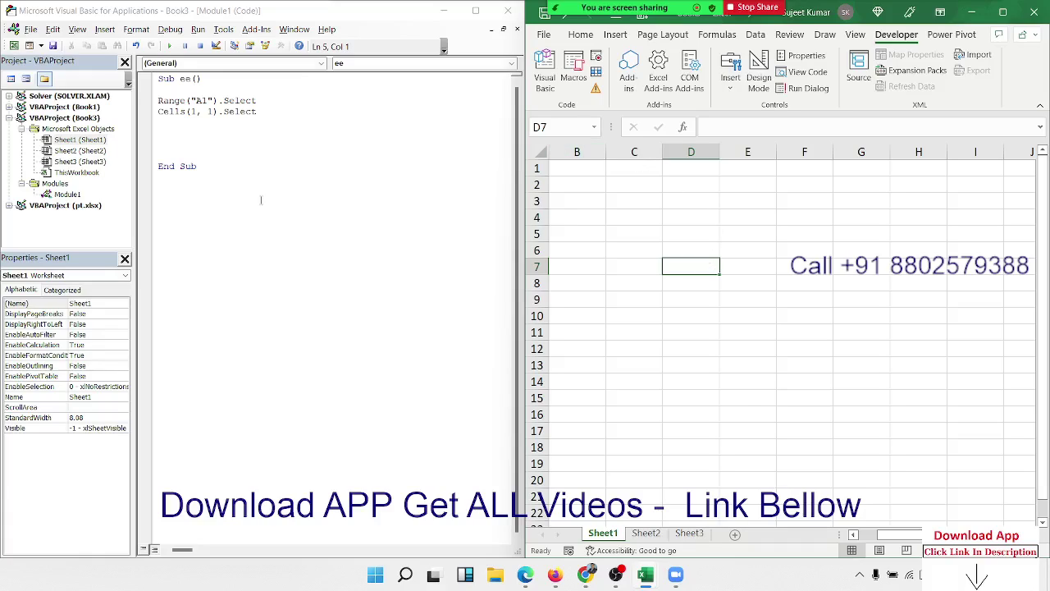
- Highlight the Cells(1, 1).Select line in the ee macro
{"action": "left_click", "coordinate": [206, 123]}
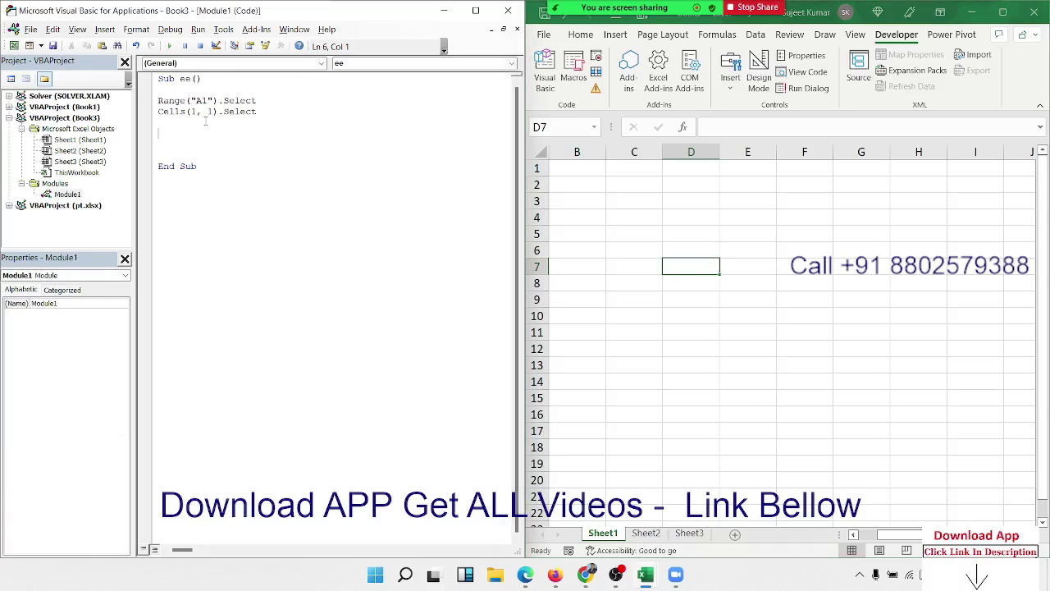
{"action": "key", "text": "Up"}
{"action": "key", "text": "Up"}
{"action": "key", "text": "shift+Down"}
{"action": "key", "text": "Right"}
{"action": "key", "text": "shift+Down"}
- Add ActiveCell and Selection lines on line 5 below it
{"action": "left_click", "coordinate": [205, 122]}
{"action": "type", "text": "acti"}
{"action": "type", "text": "vecell"}
{"action": "key", "text": "Return"}
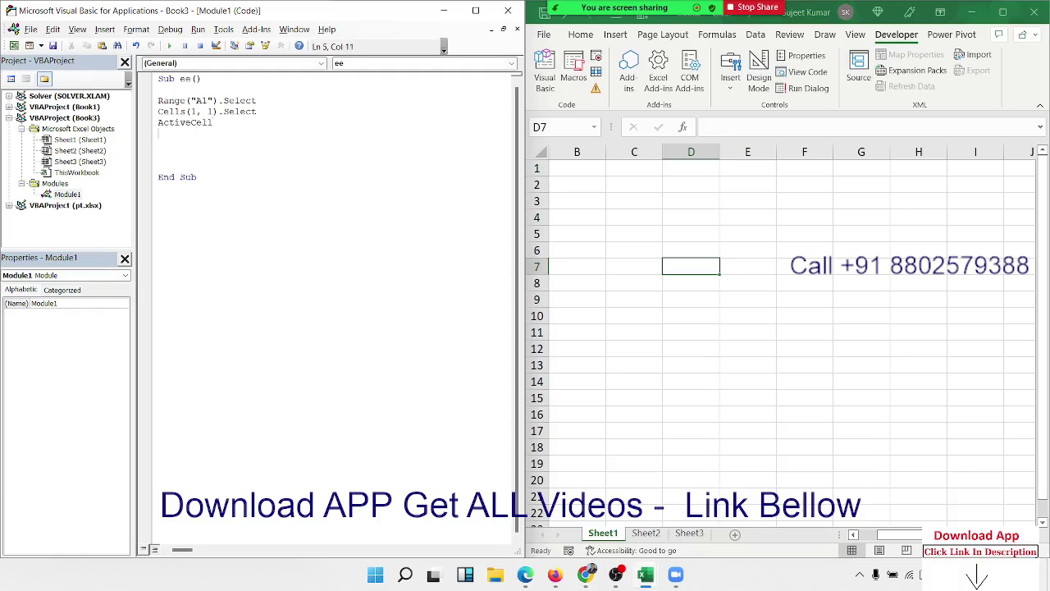
{"action": "type", "text": "sele"}
{"action": "type", "text": "ction"}
{"action": "key", "text": "Down"}
{"action": "left_click_drag", "start_coordinate": [600, 171], "coordinate": [775, 283]}
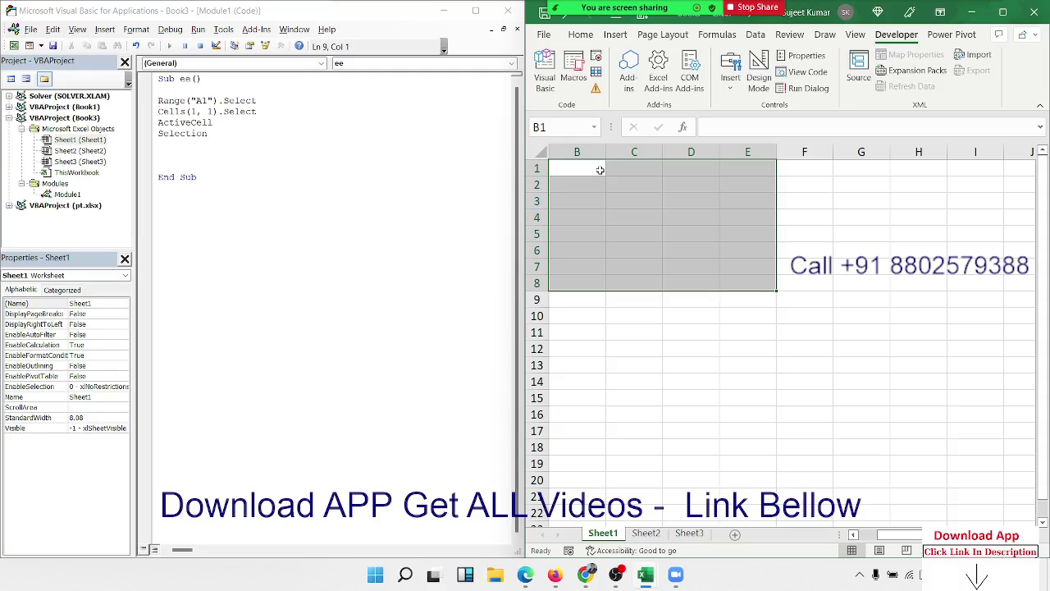
{"action": "left_click_drag", "start_coordinate": [600, 169], "coordinate": [739, 249]}
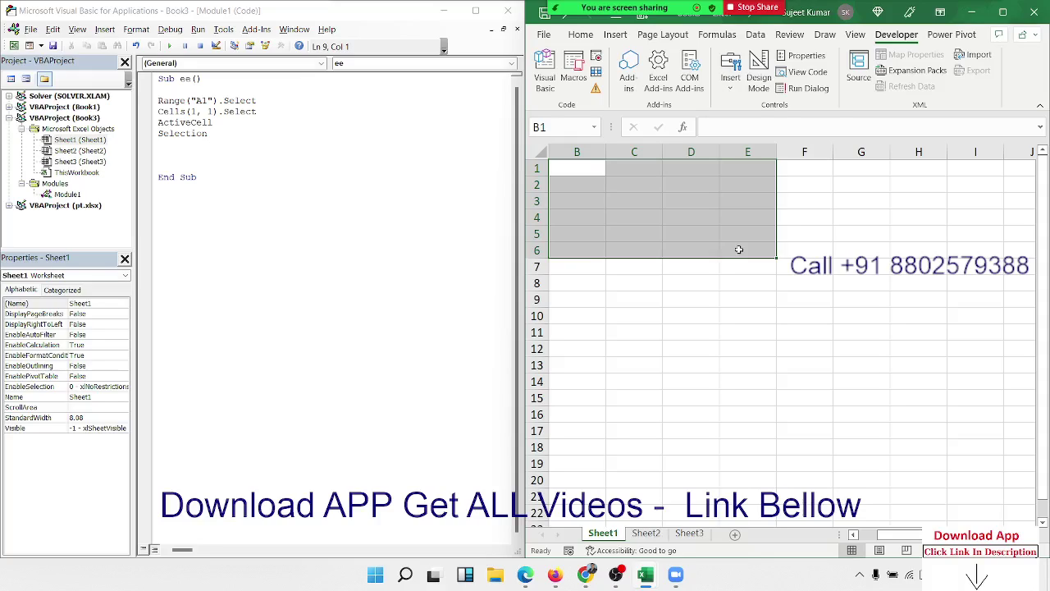
{"action": "left_click", "coordinate": [220, 155]}
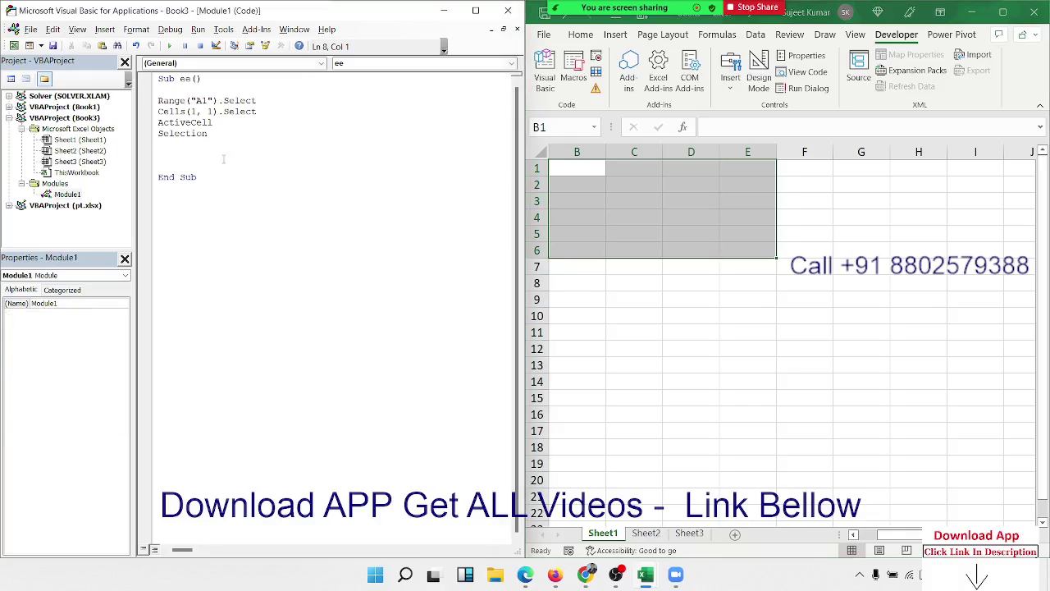
{"action": "left_click", "coordinate": [686, 369]}
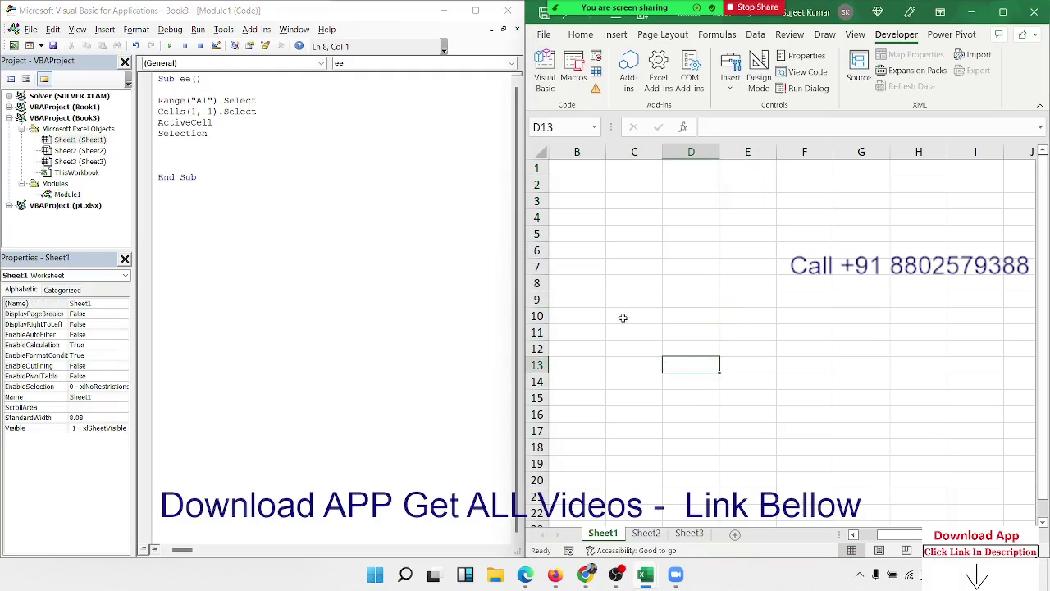
{"action": "left_click", "coordinate": [608, 172]}
{"action": "left_click", "coordinate": [591, 172]}
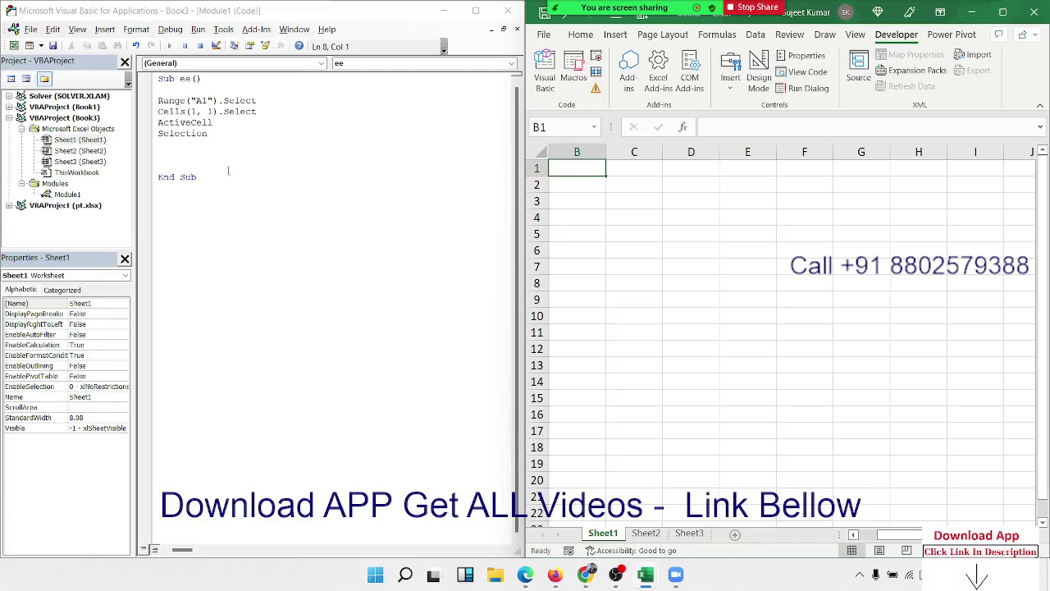
- Add another Range("A1").Select line just above End Sub
{"action": "left_click", "coordinate": [182, 162]}
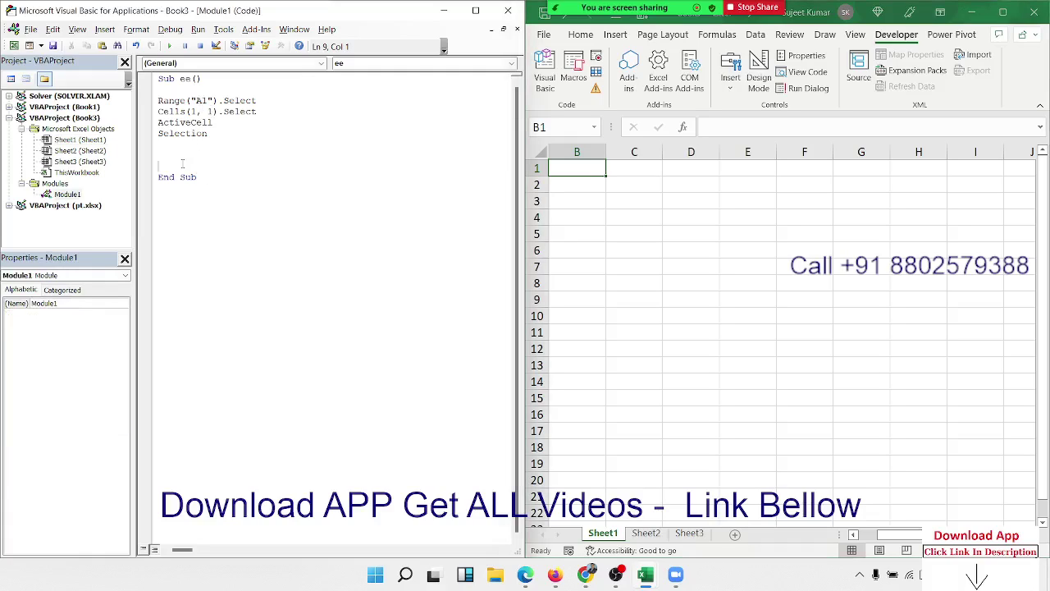
{"action": "key", "text": "Return"}
{"action": "type", "text": "ra"}
{"action": "type", "text": "nge(\""}
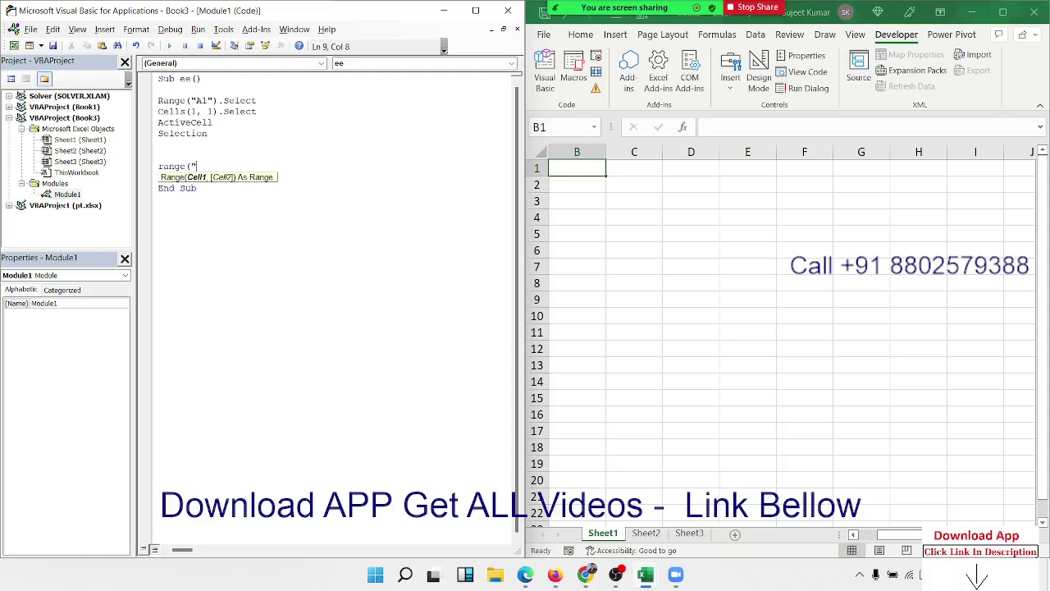
{"action": "type", "text": "A1"}
{"action": "type", "text": ")"}
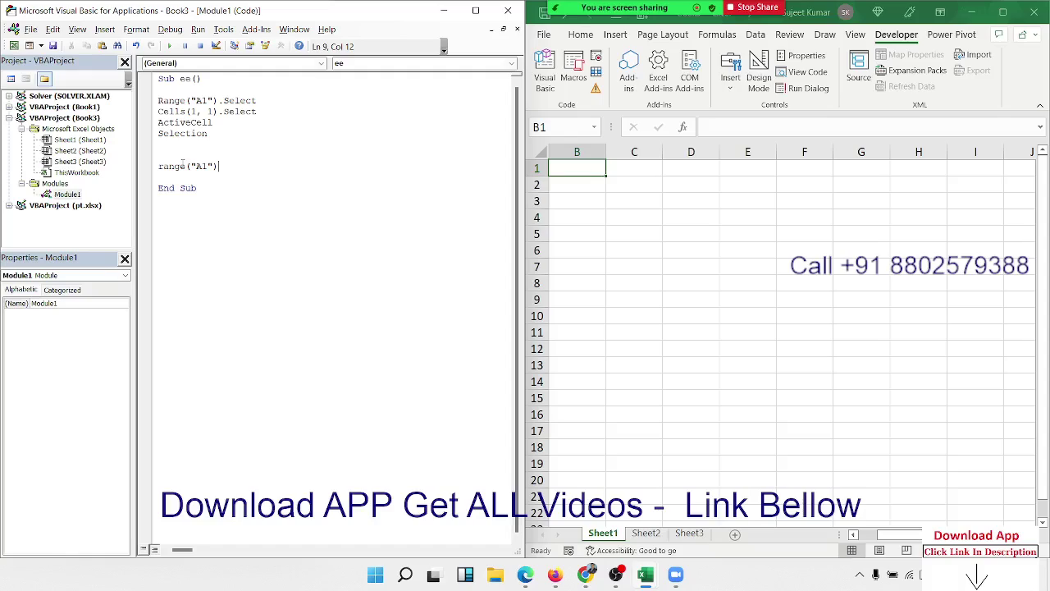
{"action": "type", "text": ".se"}
{"action": "key", "text": "Tab"}
{"action": "key", "text": "Return"}
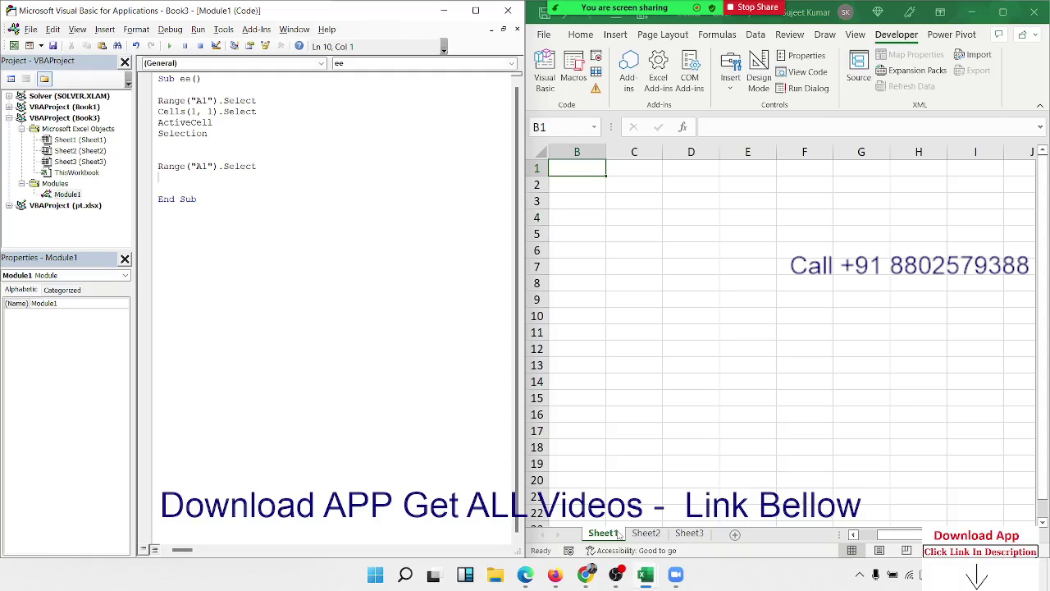
- Highlight its Select keyword, remove stray typing below, and return to that line
{"action": "double_click", "coordinate": [243, 166]}
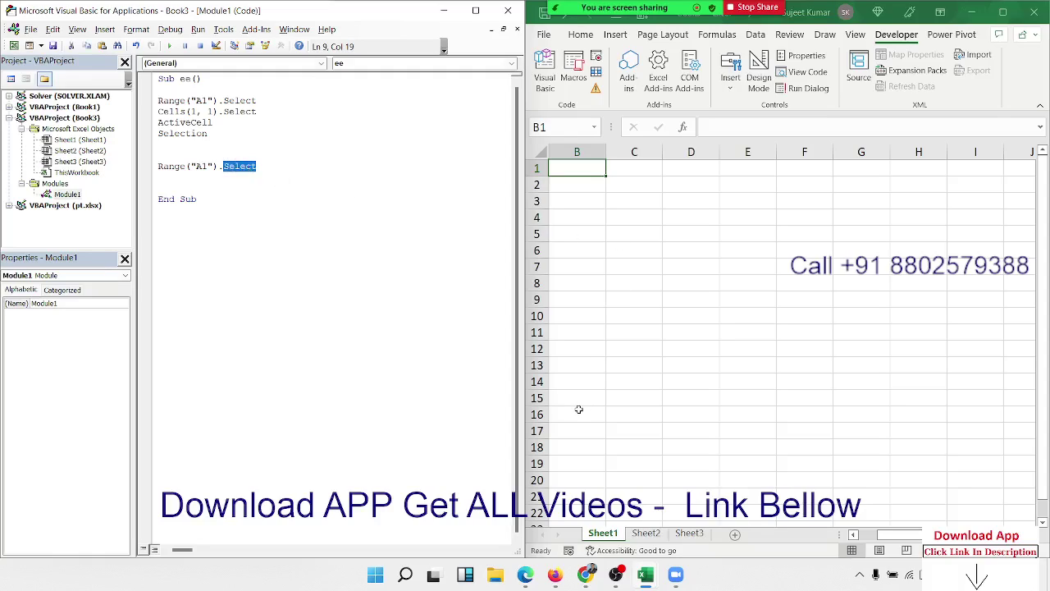
{"action": "key", "text": "Down"}
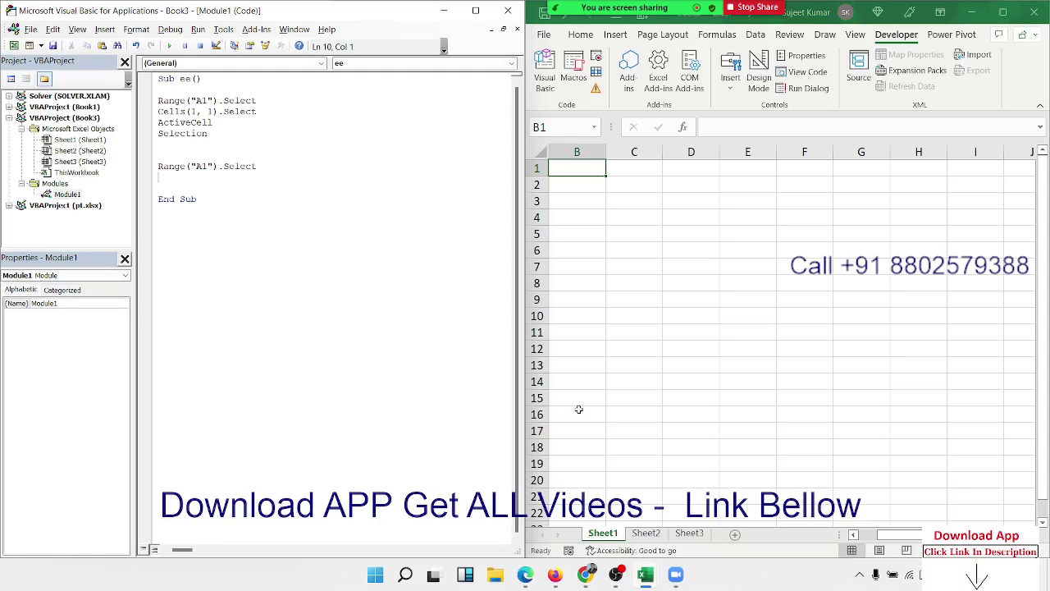
{"action": "type", "text": "ce"}
{"action": "key", "text": "BackSpace"}
{"action": "key", "text": "BackSpace"}
{"action": "left_click", "coordinate": [158, 166]}
- Insert Sheets("Sheet2").Select above the Range line, leaving a blank line above it
{"action": "key", "text": "Return"}
{"action": "type", "text": "sh"}
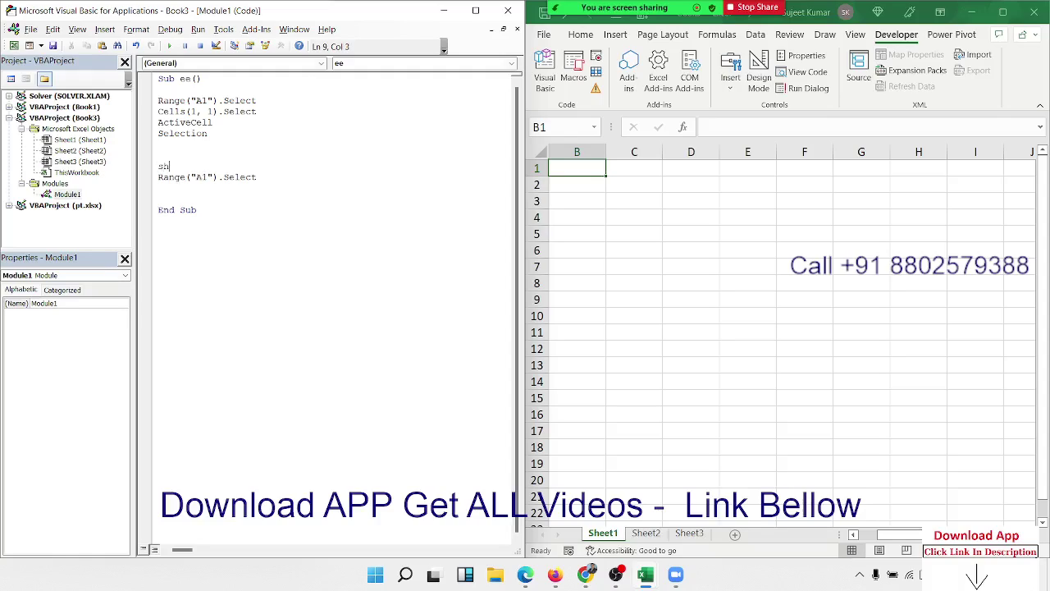
{"action": "type", "text": "eets("}
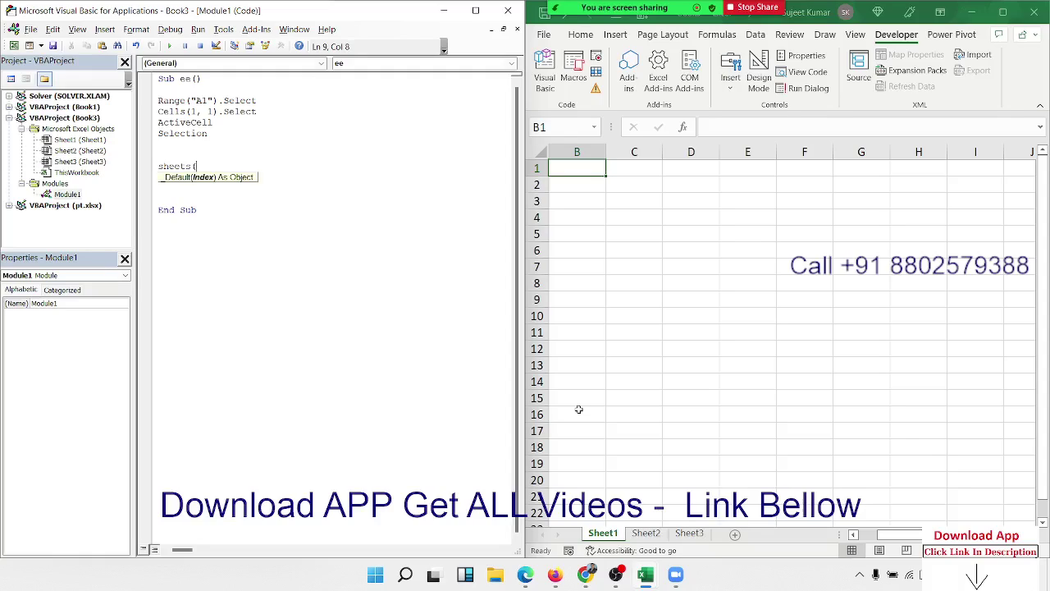
{"action": "type", "text": "\"Shet"}
{"action": "type", "text": "2\").s"}
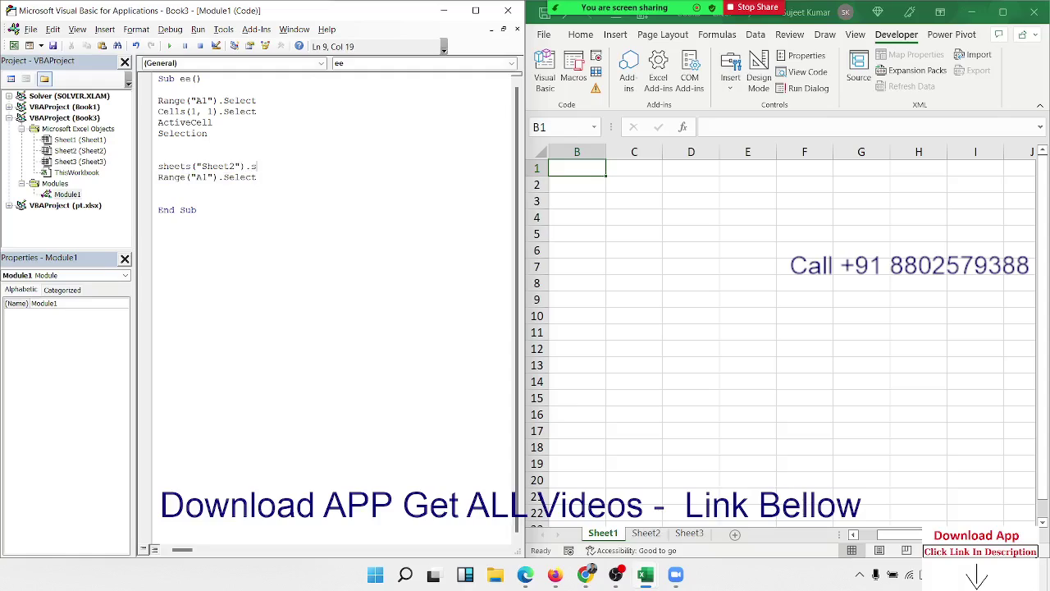
{"action": "type", "text": "elect"}
{"action": "key", "text": "Down"}
{"action": "key", "text": "Up"}
{"action": "key", "text": "Home"}
{"action": "key", "text": "Return"}
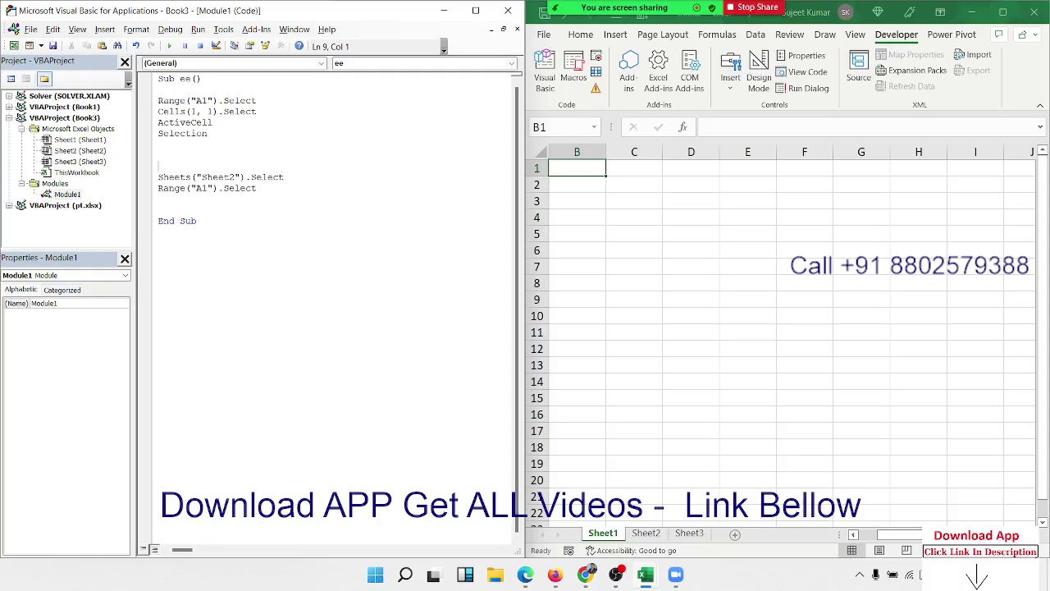
- Add Workbooks("Book2.xlsx").Activate above the Sheets line and highlight it
{"action": "type", "text": "w"}
{"action": "type", "text": "orkbo"}
{"action": "type", "text": "oks"}
{"action": "type", "text": "(\"B"}
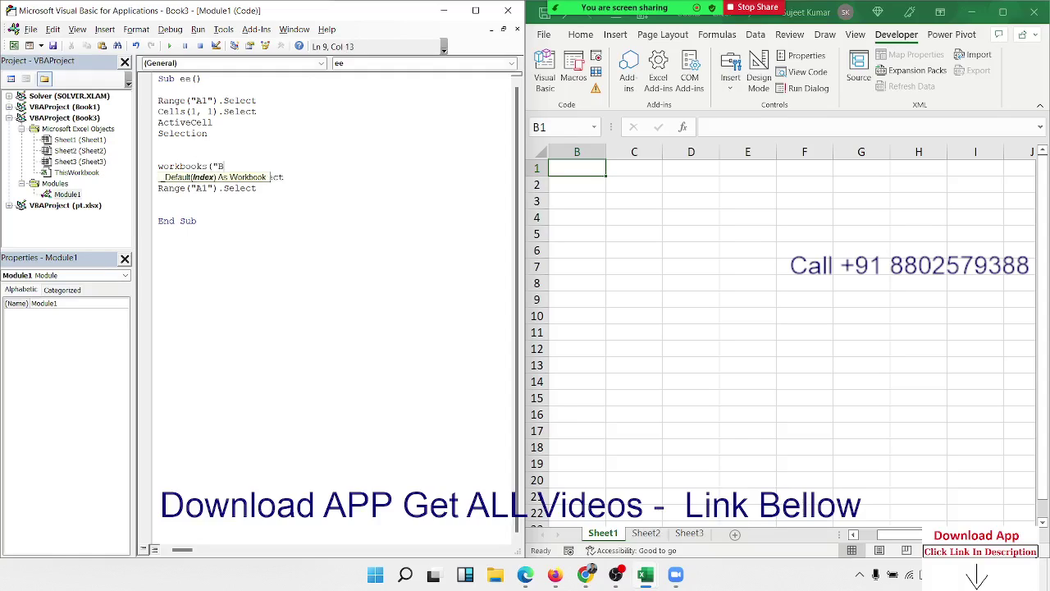
{"action": "type", "text": "ook2"}
{"action": "type", "text": ".xlsx"}
{"action": "type", "text": ").ac"}
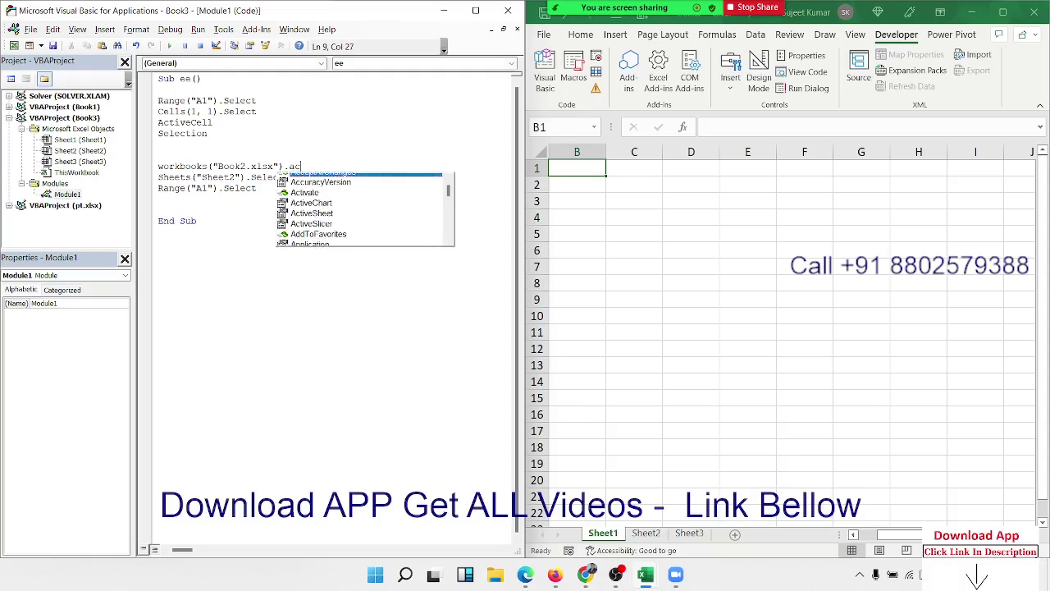
{"action": "type", "text": "tiva"}
{"action": "key", "text": "Tab"}
{"action": "key", "text": "Down"}
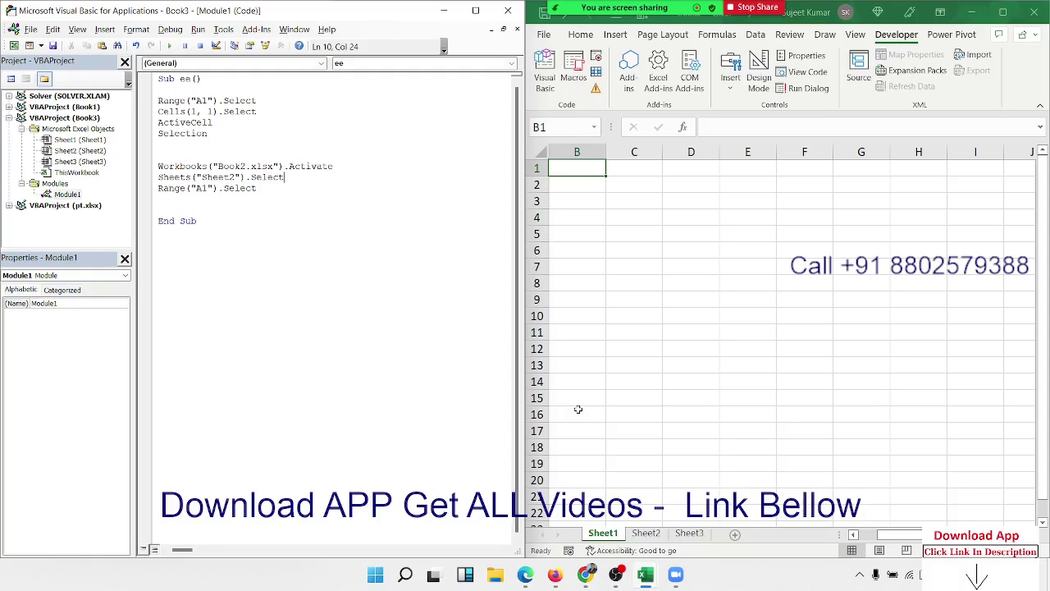
{"action": "key", "text": "Up"}
{"action": "key", "text": "End"}
{"action": "key", "text": "shift+Left"}
{"action": "key", "text": "shift+Left"}
{"action": "key", "text": "shift+Left"}
{"action": "key", "text": "shift+Left"}
{"action": "key", "text": "shift+Left"}
{"action": "key", "text": "shift+Left"}
{"action": "key", "text": "shift+Left"}
{"action": "key", "text": "shift+Left"}
{"action": "key", "text": "shift+Left"}
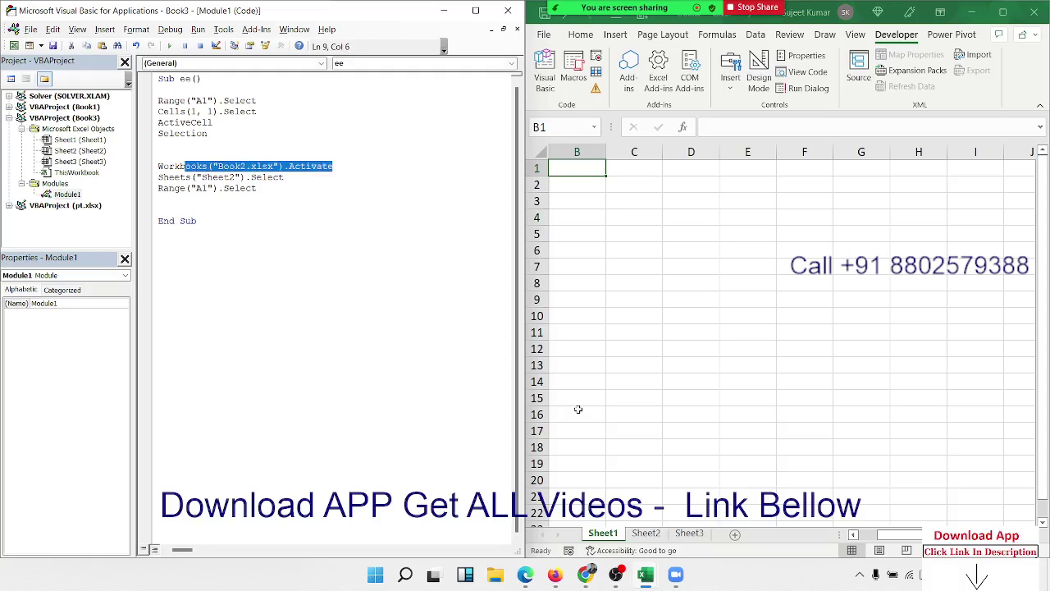
{"action": "key", "text": "shift+Left"}
{"action": "key", "text": "shift+Left"}
{"action": "key", "text": "shift+Left"}
{"action": "key", "text": "shift+Left"}
{"action": "key", "text": "shift+Left"}
- Add blank lines before End Sub, make A1 active in Excel, and return to the code
{"action": "key", "text": "Down"}
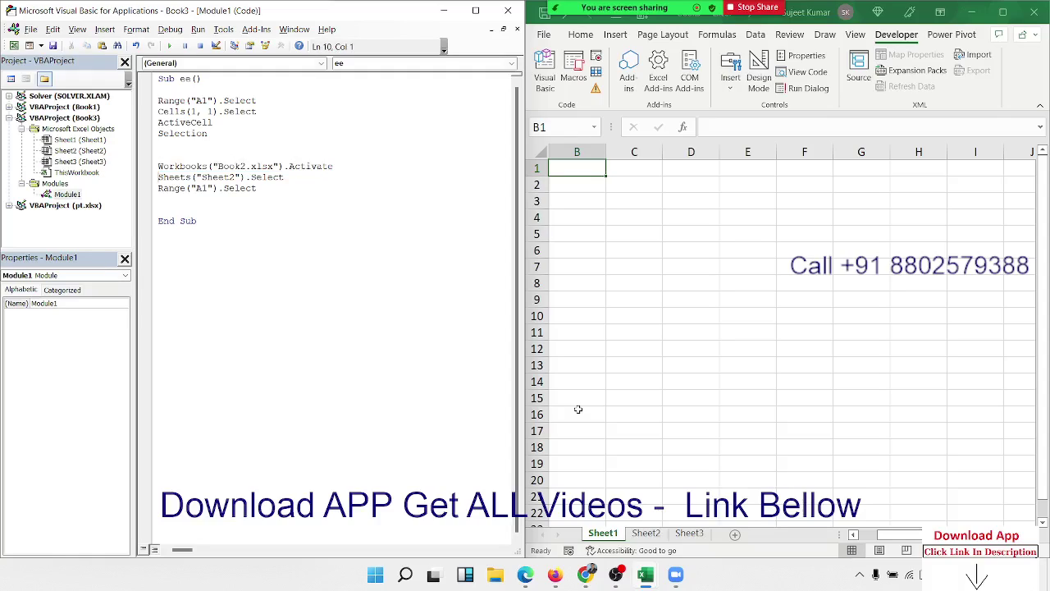
{"action": "key", "text": "Down"}
{"action": "key", "text": "Down"}
{"action": "key", "text": "Return"}
{"action": "key", "text": "Return"}
{"action": "key", "text": "Return"}
{"action": "key", "text": "Return"}
{"action": "key", "text": "Return"}
{"action": "key", "text": "Return"}
{"action": "key", "text": "Up"}
{"action": "key", "text": "Up"}
{"action": "key", "text": "Up"}
{"action": "key", "text": "Up"}
{"action": "key", "text": "Up"}
{"action": "key", "text": "Up"}
{"action": "left_click", "coordinate": [591, 172]}
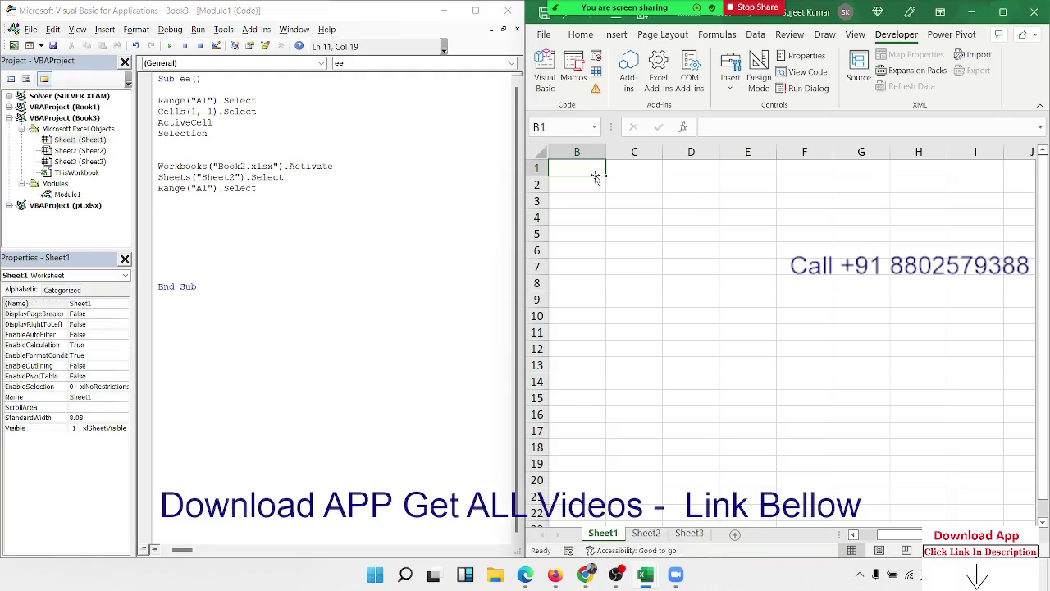
{"action": "key", "text": "Left"}
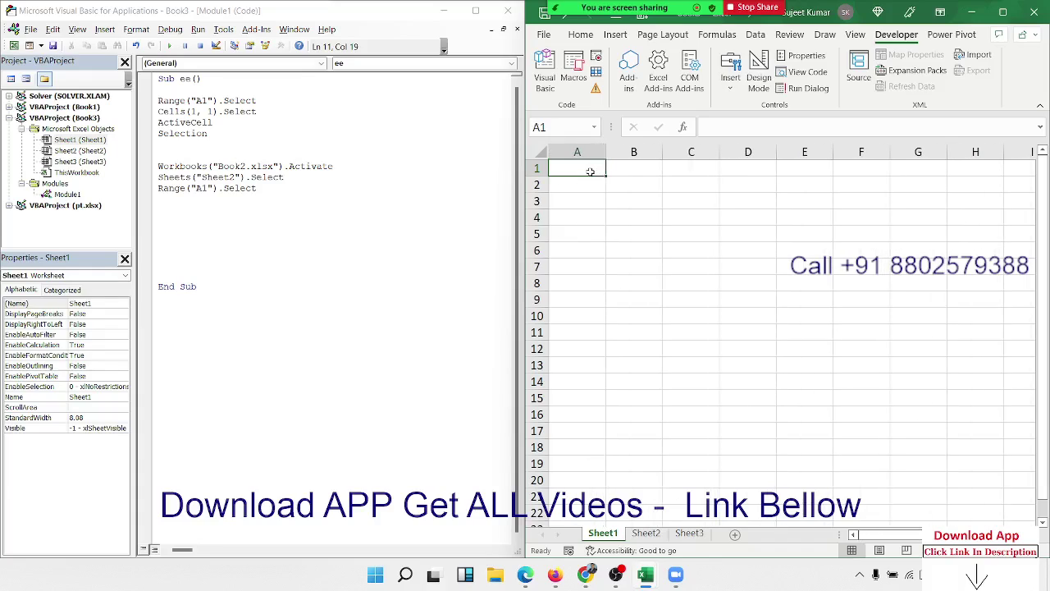
{"action": "left_click", "coordinate": [211, 234]}
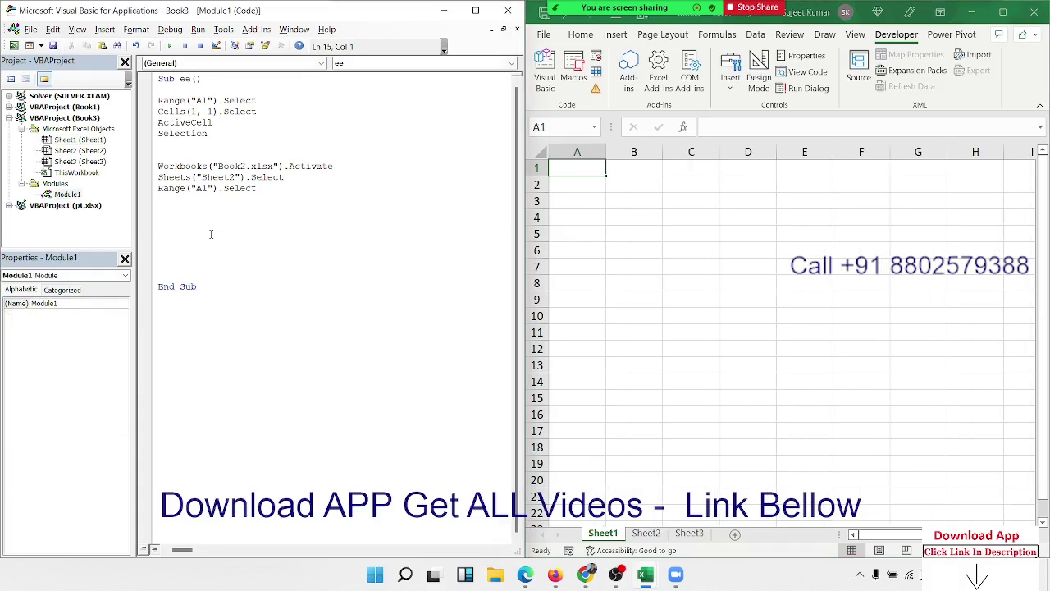
- Add lines setting A1 to "Name" and B1 to "Roll", then begin another range( line
{"action": "type", "text": "range("}
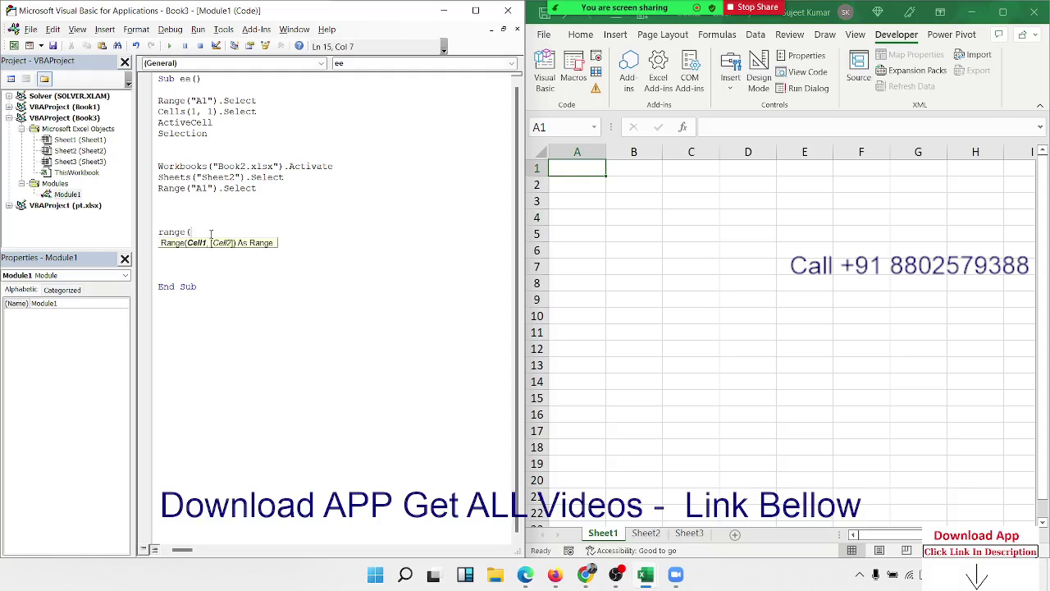
{"action": "type", "text": "\"a1\")"}
{"action": "type", "text": ".Value "}
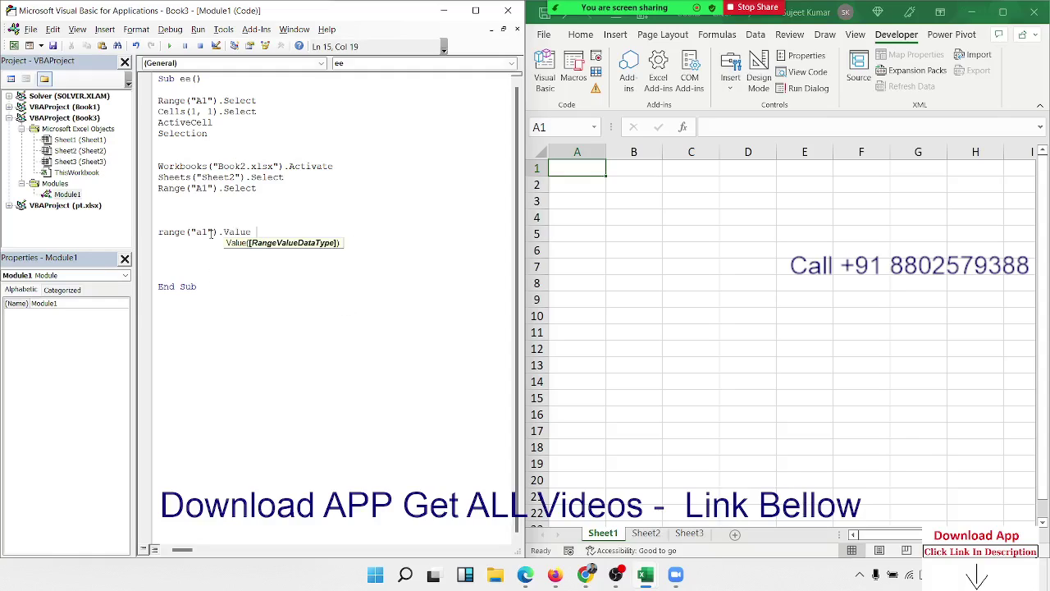
{"action": "type", "text": "=\"Nam"}
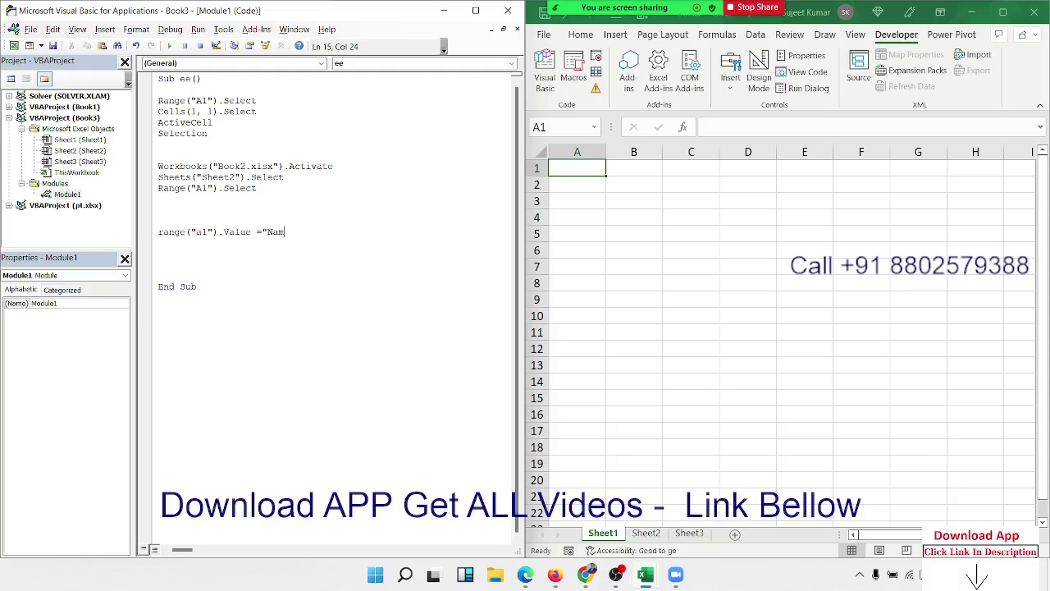
{"action": "type", "text": "e"}
{"action": "key", "text": "Return"}
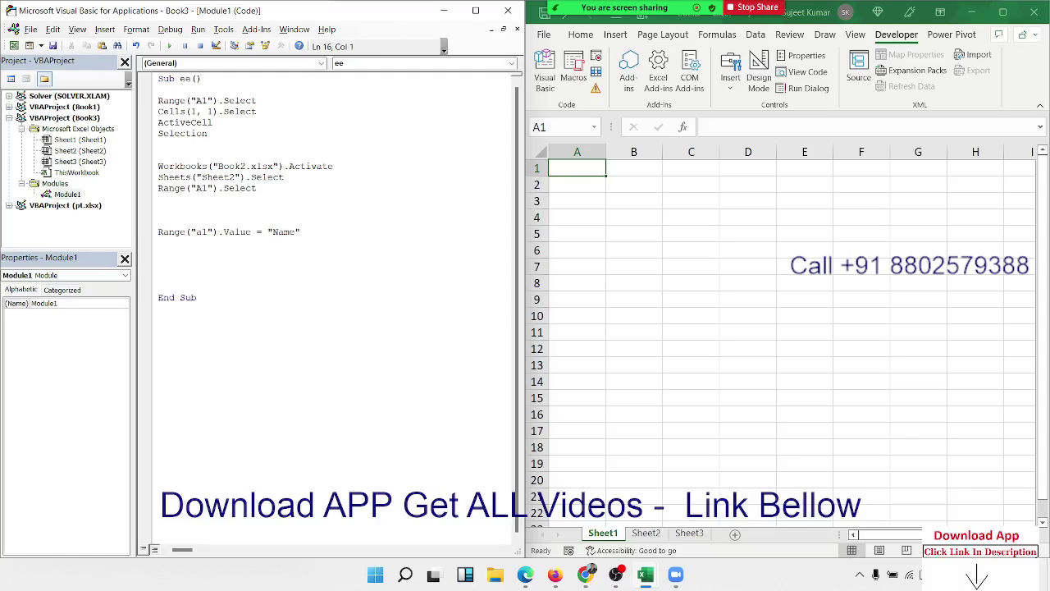
{"action": "type", "text": "range"}
{"action": "type", "text": "(\""}
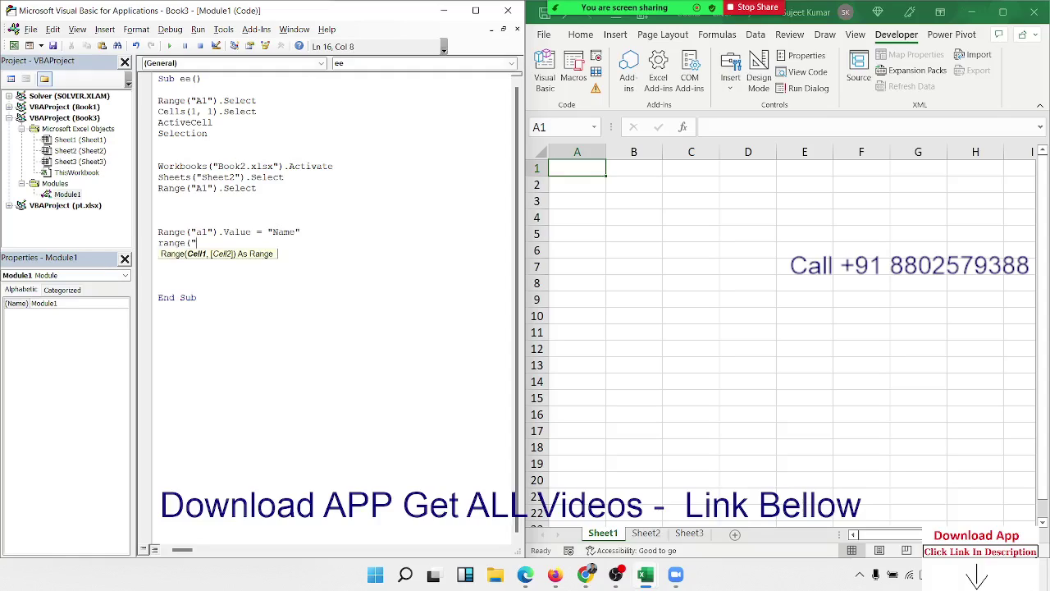
{"action": "type", "text": "B1\""}
{"action": "type", "text": ")"}
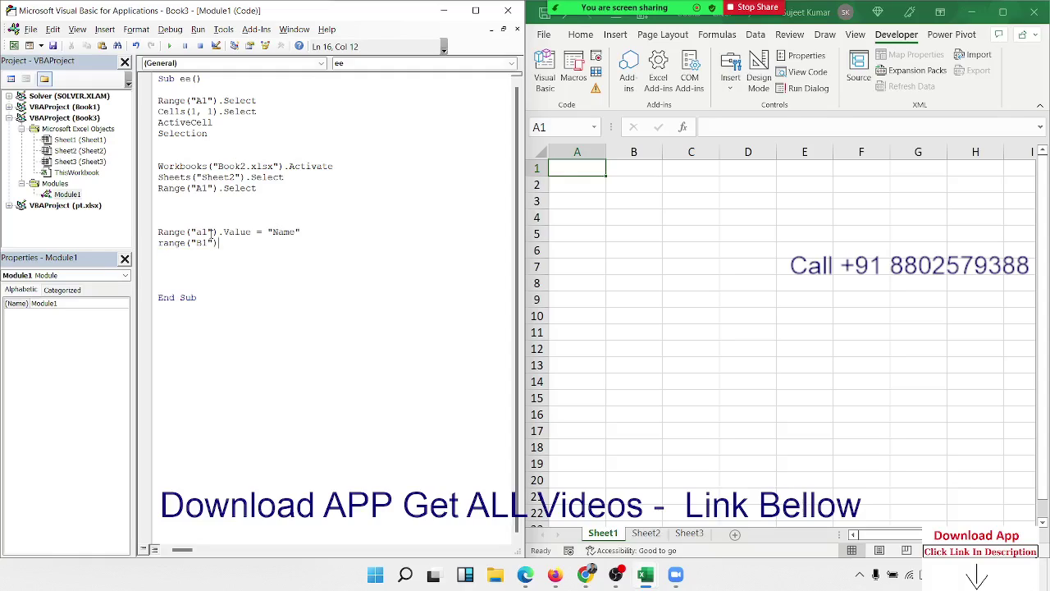
{"action": "type", "text": "."}
{"action": "key", "text": "BackSpace"}
{"action": "type", "text": "= \""}
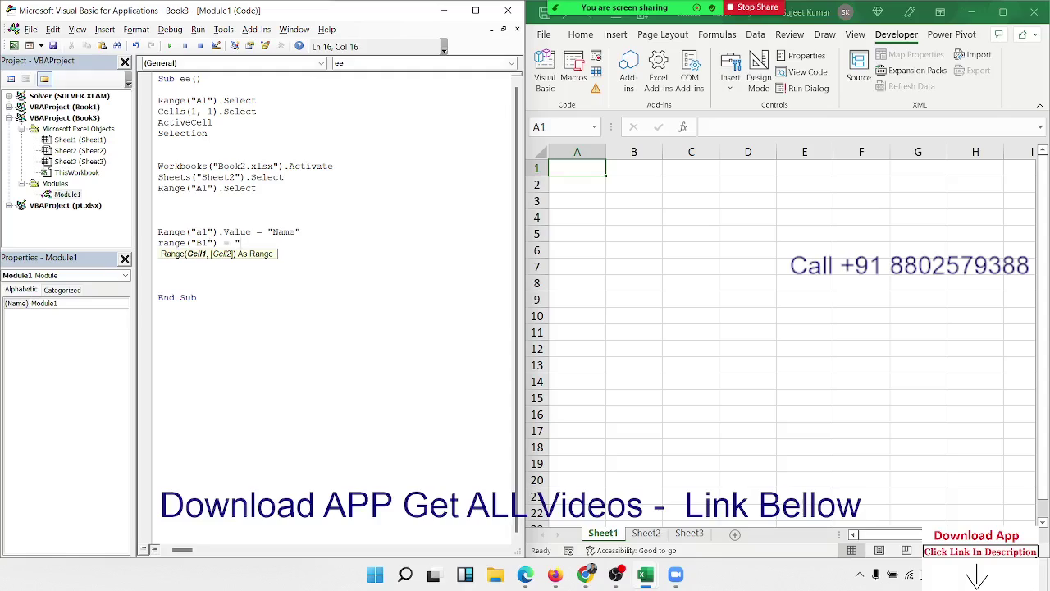
{"action": "type", "text": "Roll\""}
{"action": "key", "text": "Return"}
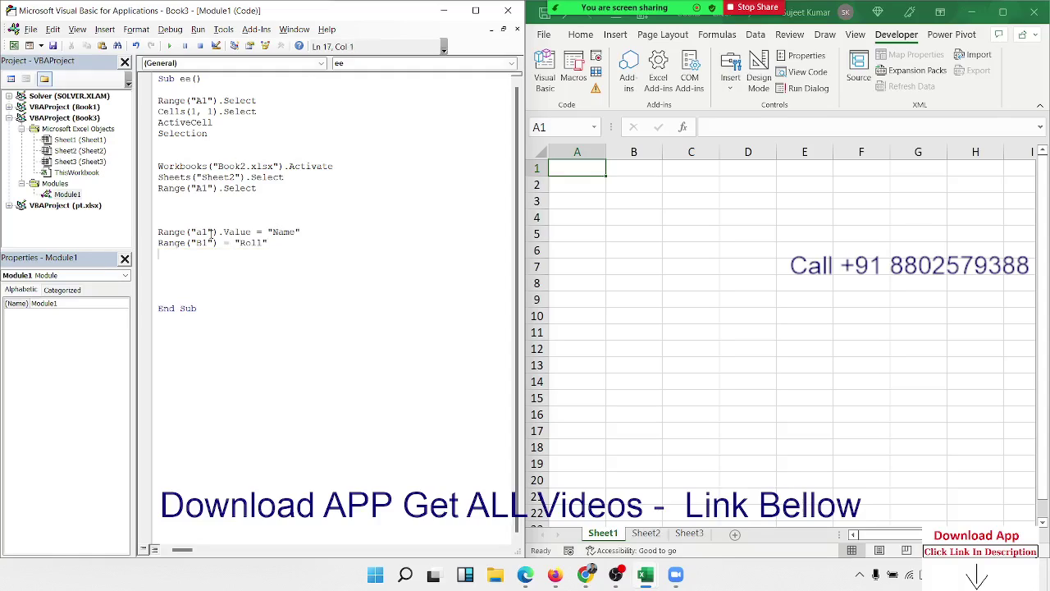
{"action": "type", "text": "range"}
{"action": "type", "text": "("}
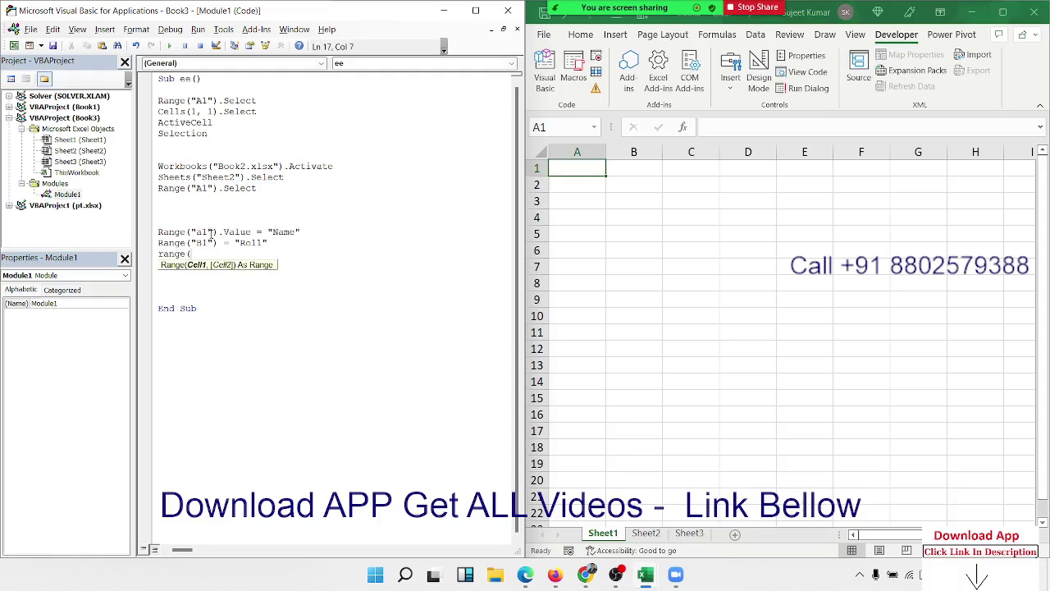